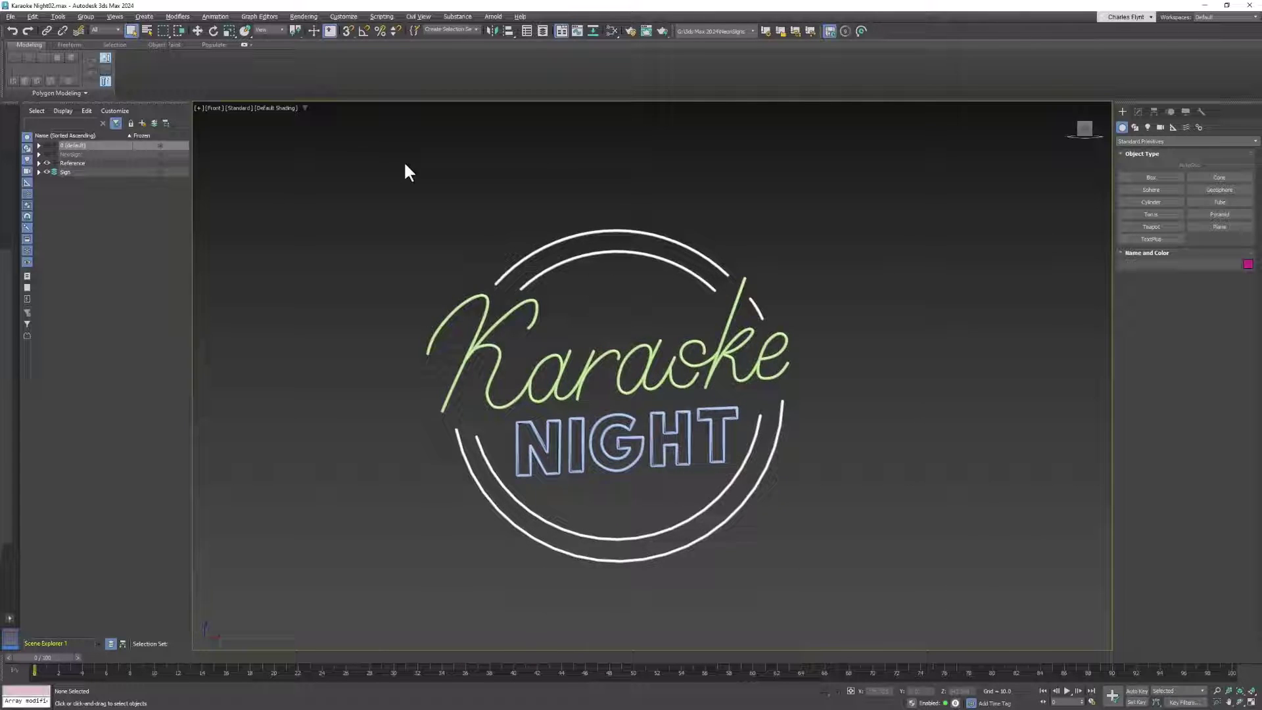
- Zoom out and pan the Front view so the Karaoke Night sign sits small and centred
scroll(405, 164, "down", 2)
middle_click_drag(405, 172, 543, 313)
scroll(494, 296, "down", 2)
- Draw a large plane in the Front view and move it behind the sign in Top view
left_click(1221, 226)
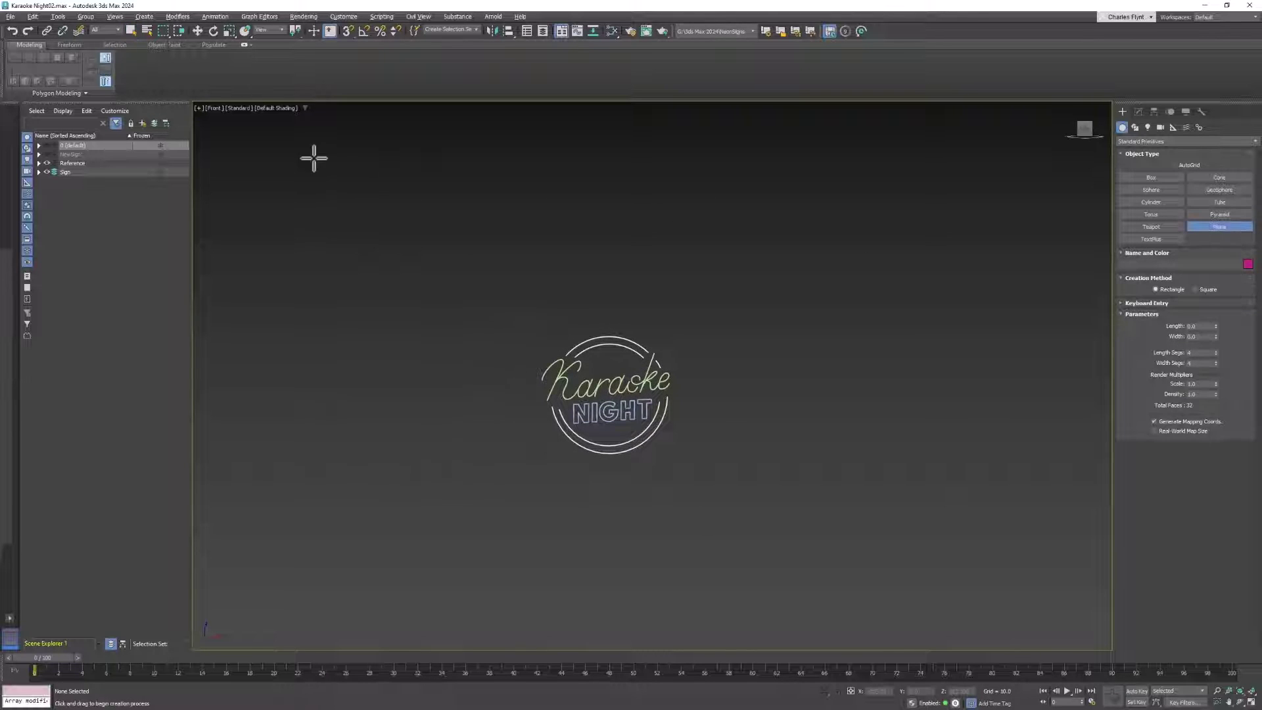
left_click_drag(290, 158, 340, 197)
left_click_drag(488, 286, 924, 633)
key("t")
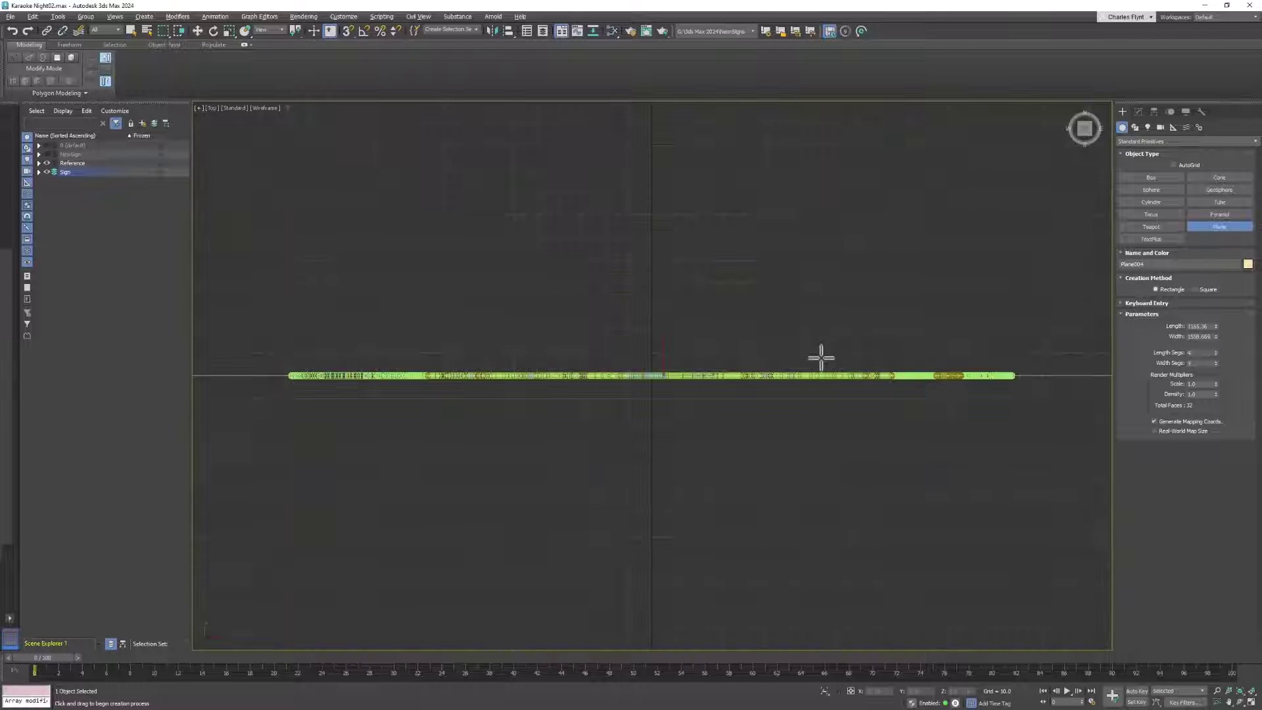
left_click(198, 30)
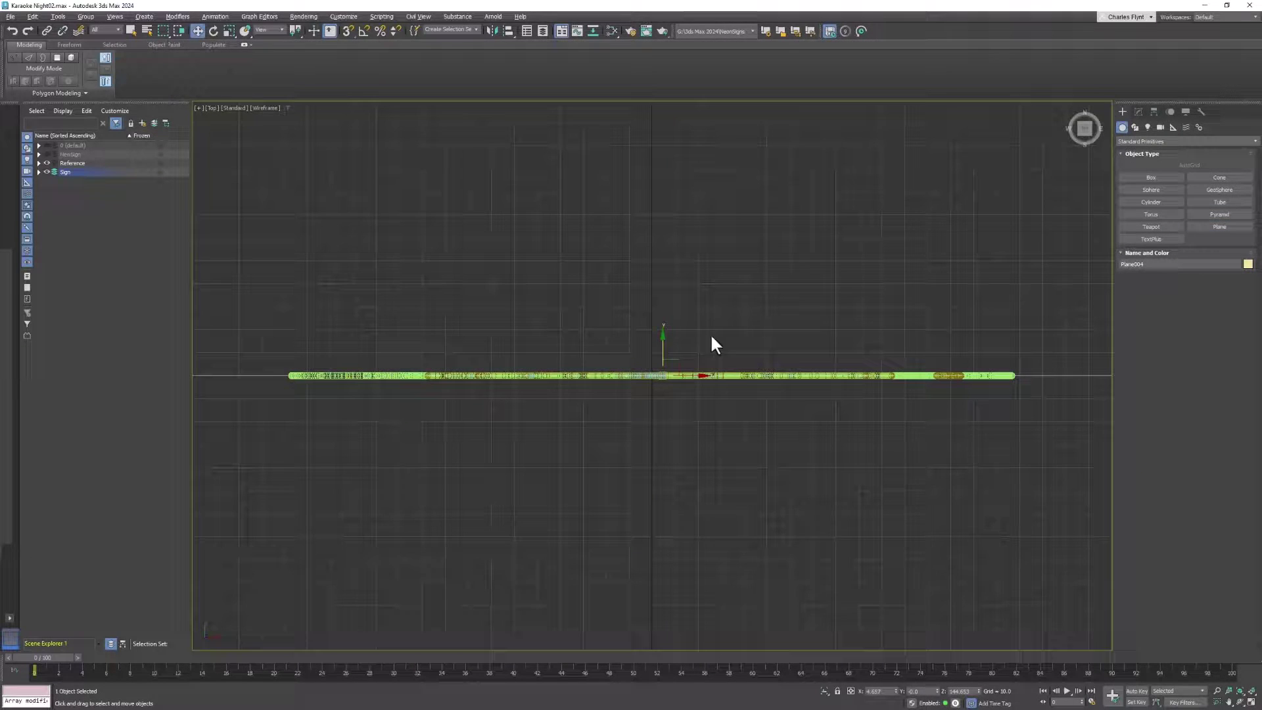
left_click_drag(662, 347, 664, 318)
- Reduce the backdrop plane's length and width segments to 1
left_click(1138, 112)
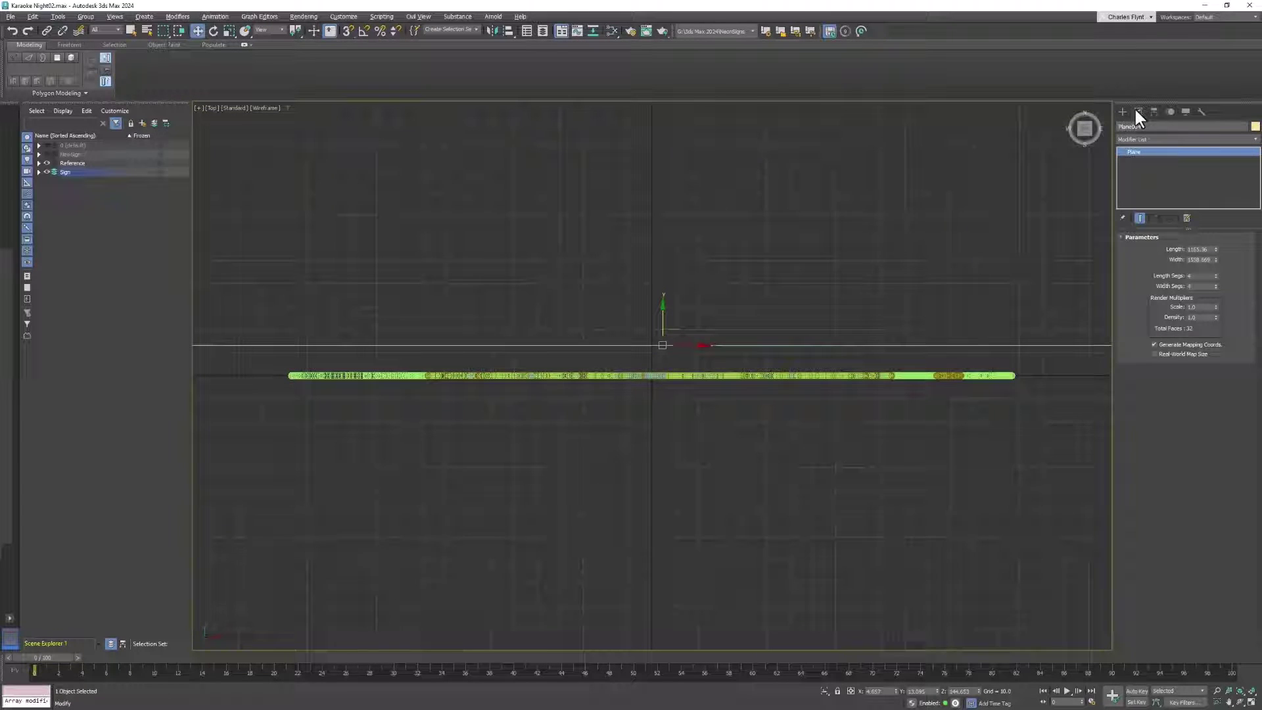
left_click(929, 238)
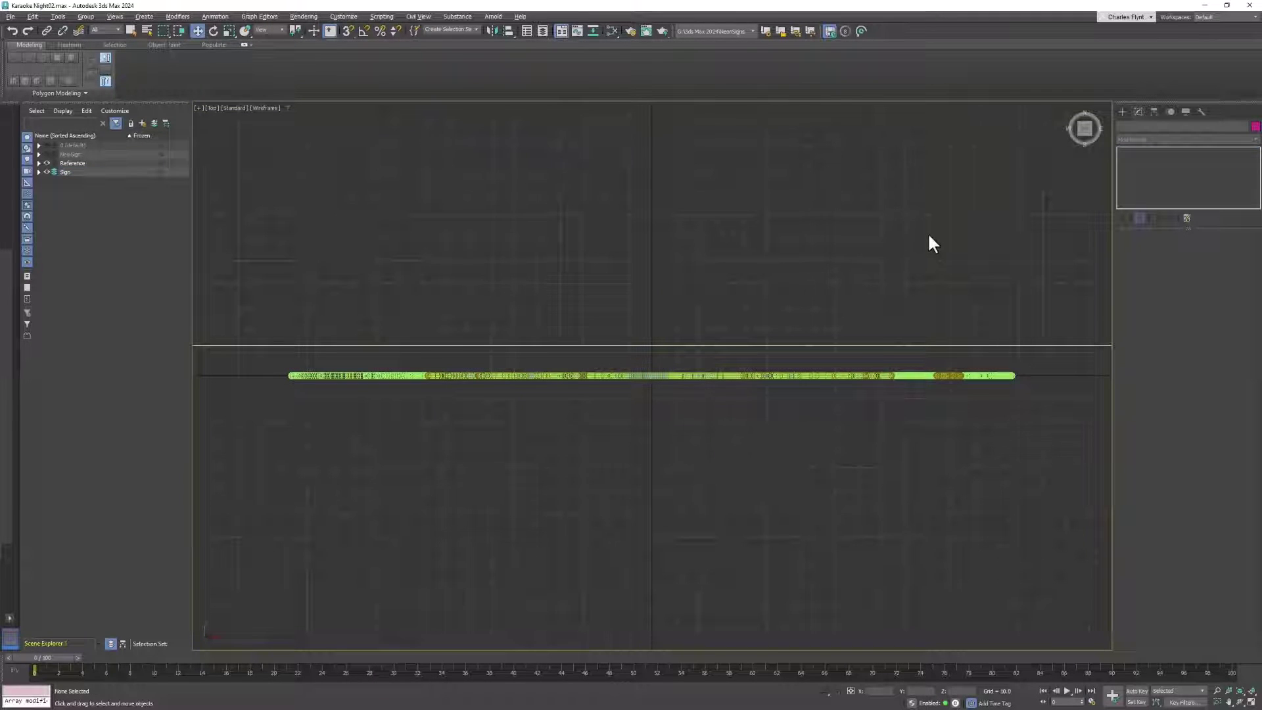
key("p")
middle_click_drag(713, 352, 986, 315, "alt")
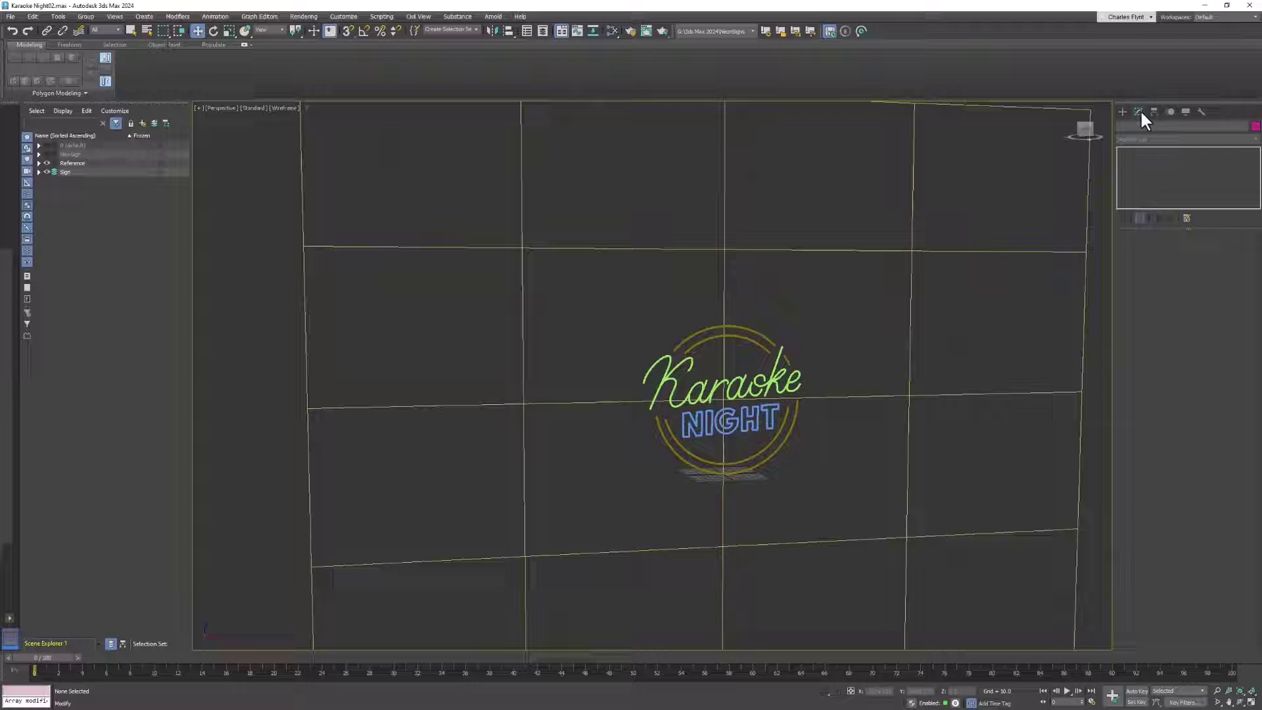
left_click(1084, 176)
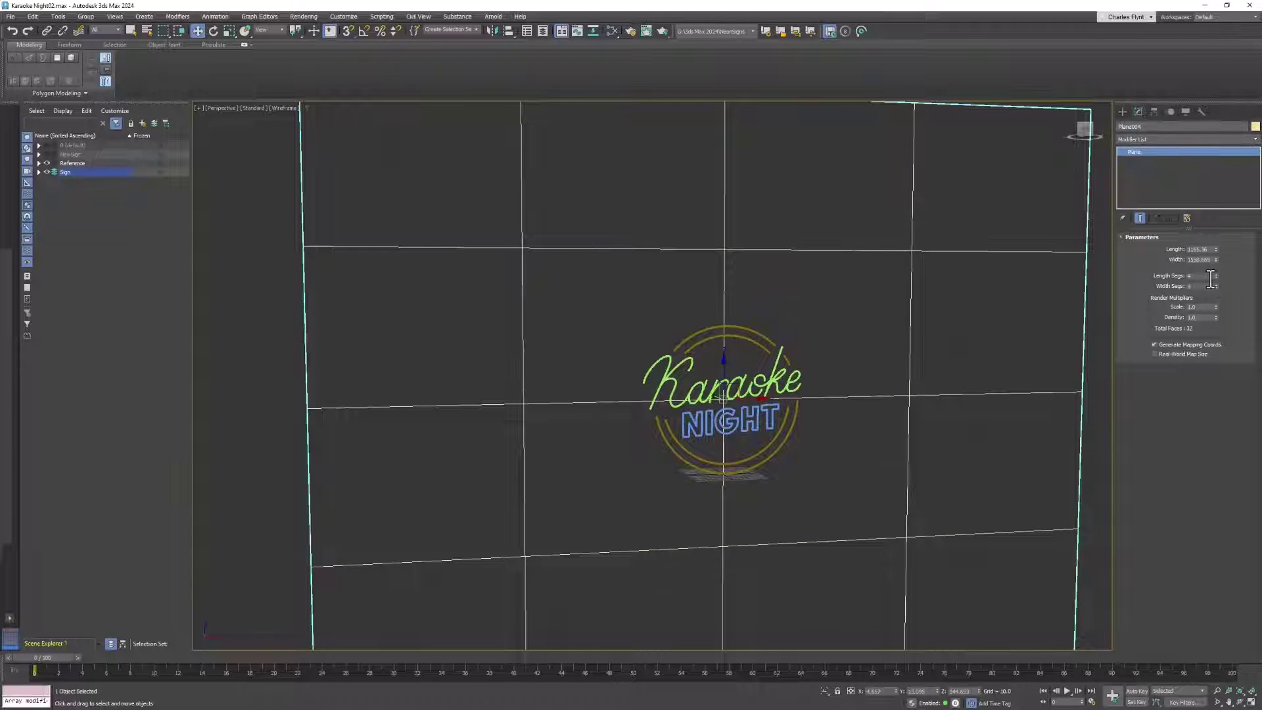
right_click(1215, 276)
right_click(1215, 286)
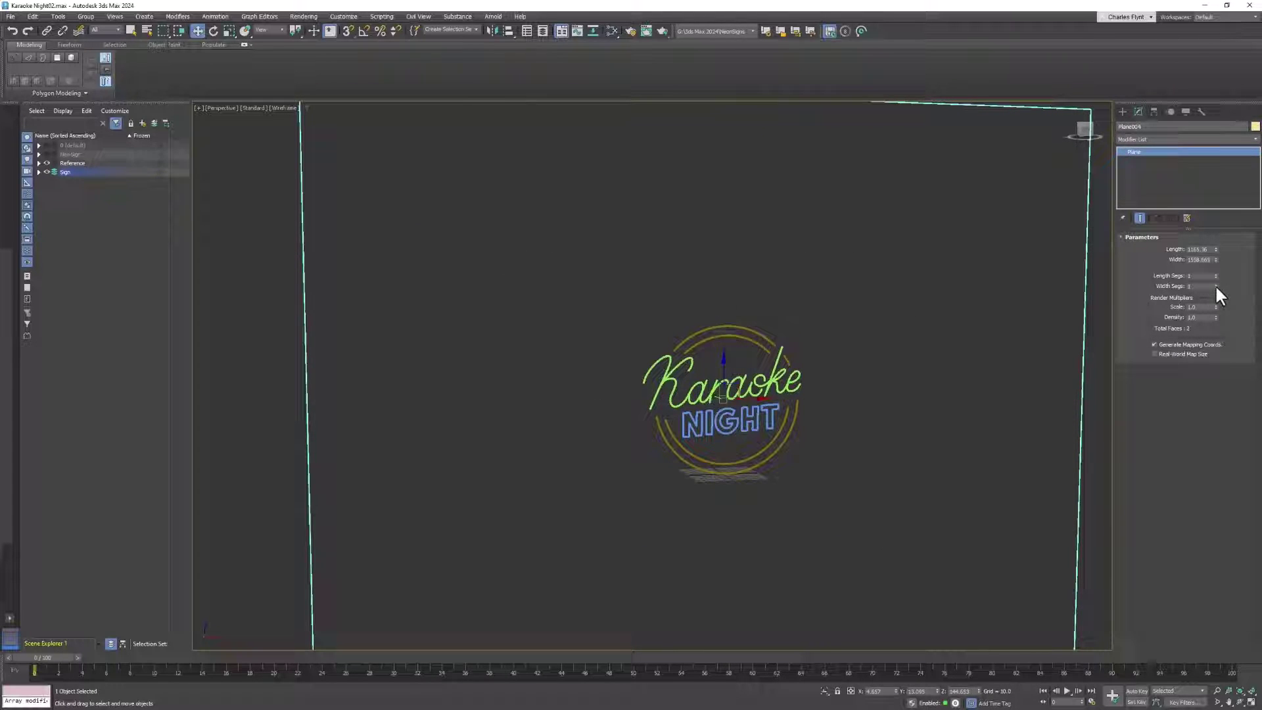
- Switch the perspective viewport to Default Shading
middle_click_drag(866, 326, 545, 242, "alt")
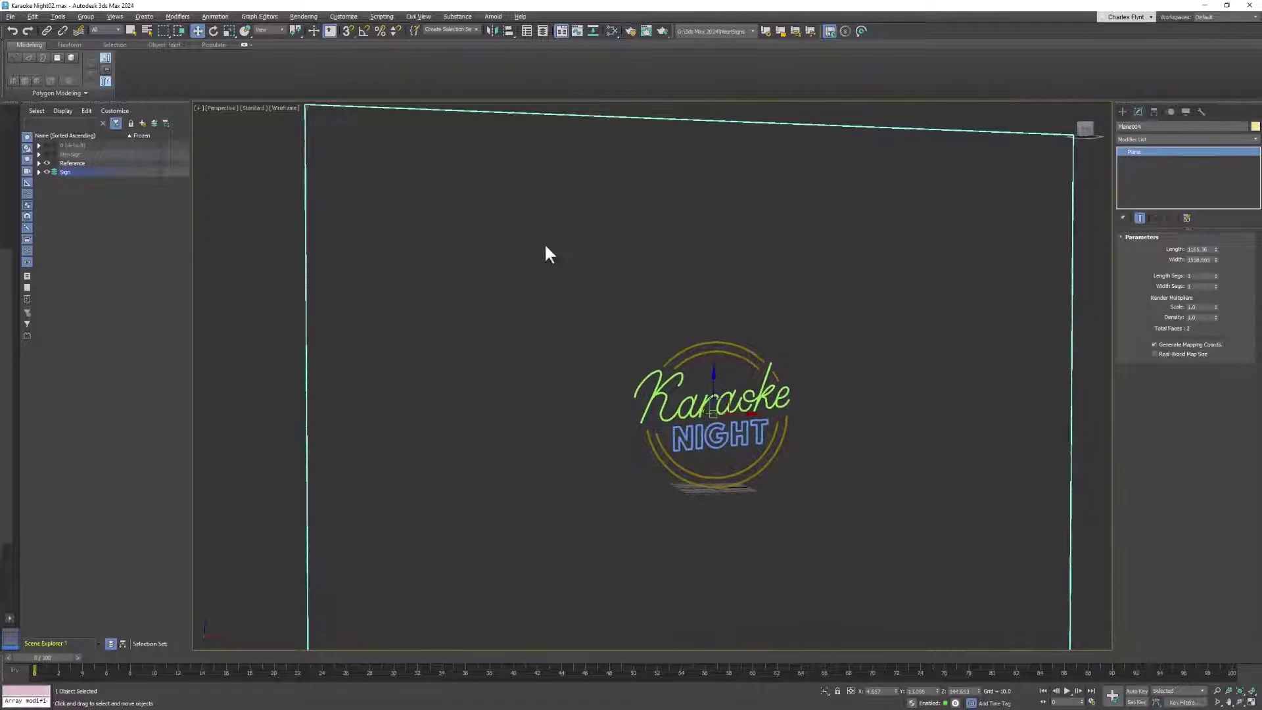
left_click(287, 109)
left_click(326, 122)
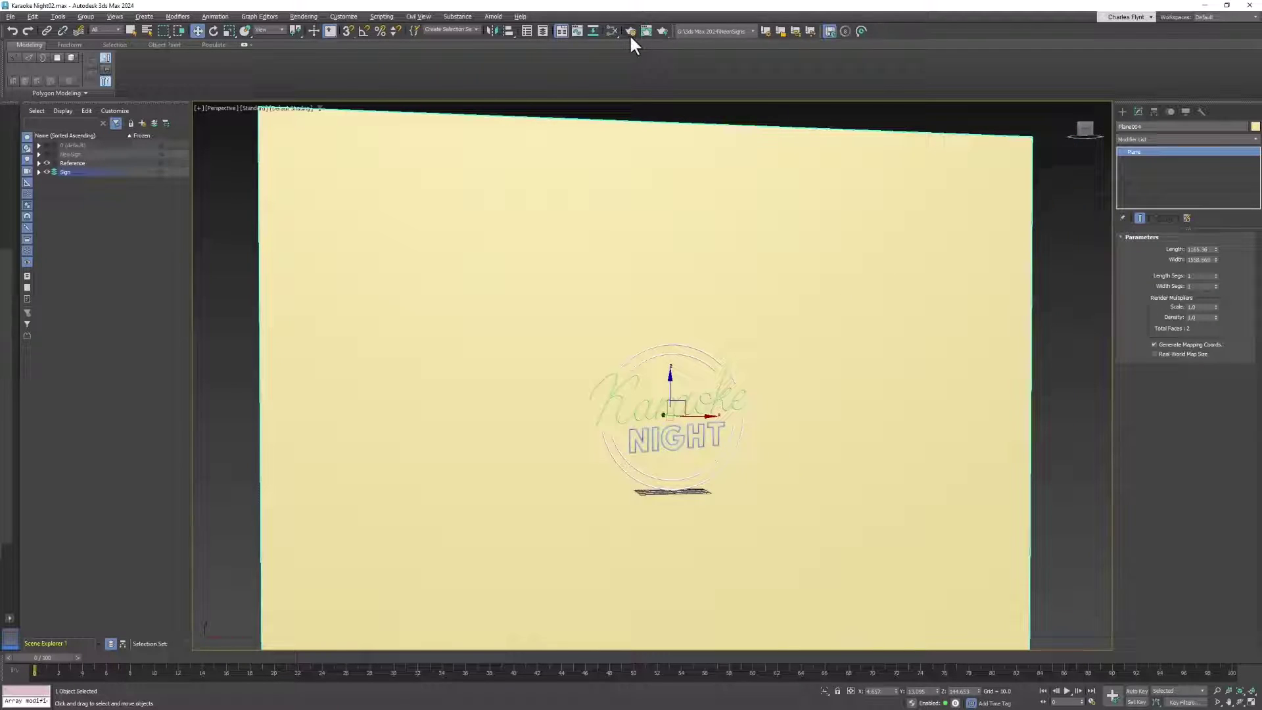
- Create a Physical Material in the Slate Material Editor and assign it to the backdrop plane
left_click(610, 30)
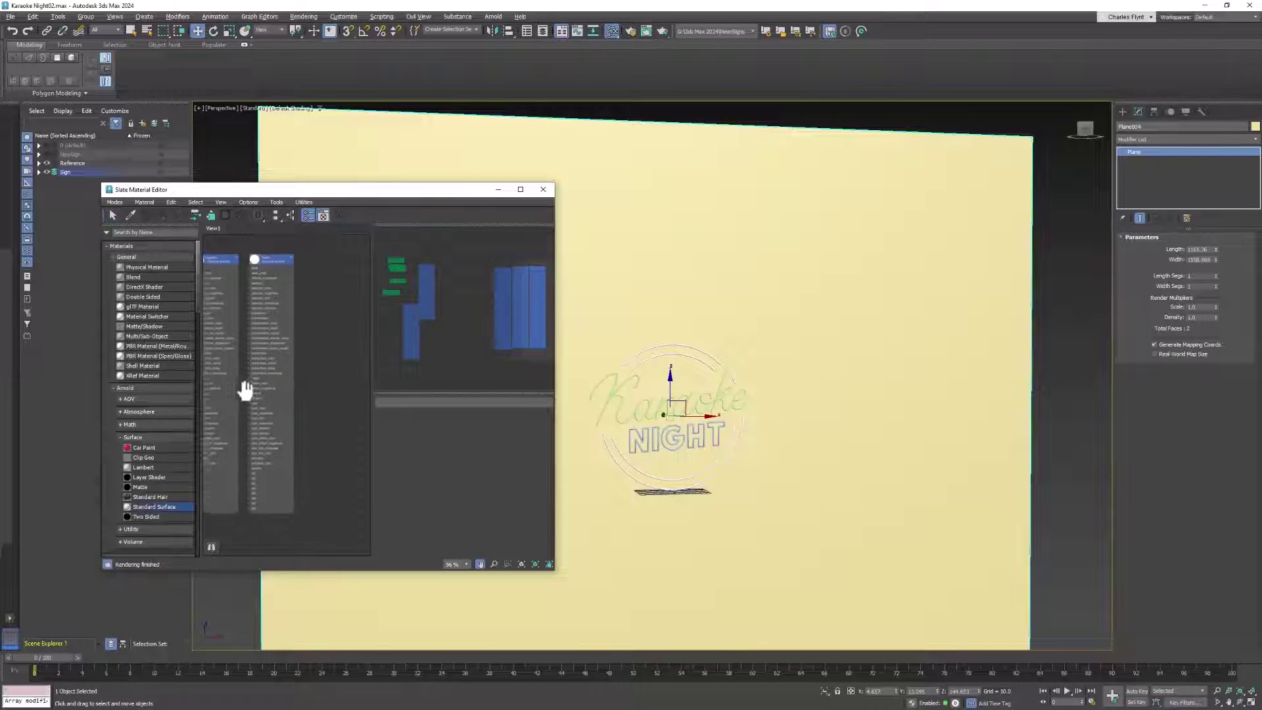
middle_click_drag(244, 389, 206, 400)
left_click_drag(125, 267, 579, 368)
left_click_drag(318, 282, 357, 284)
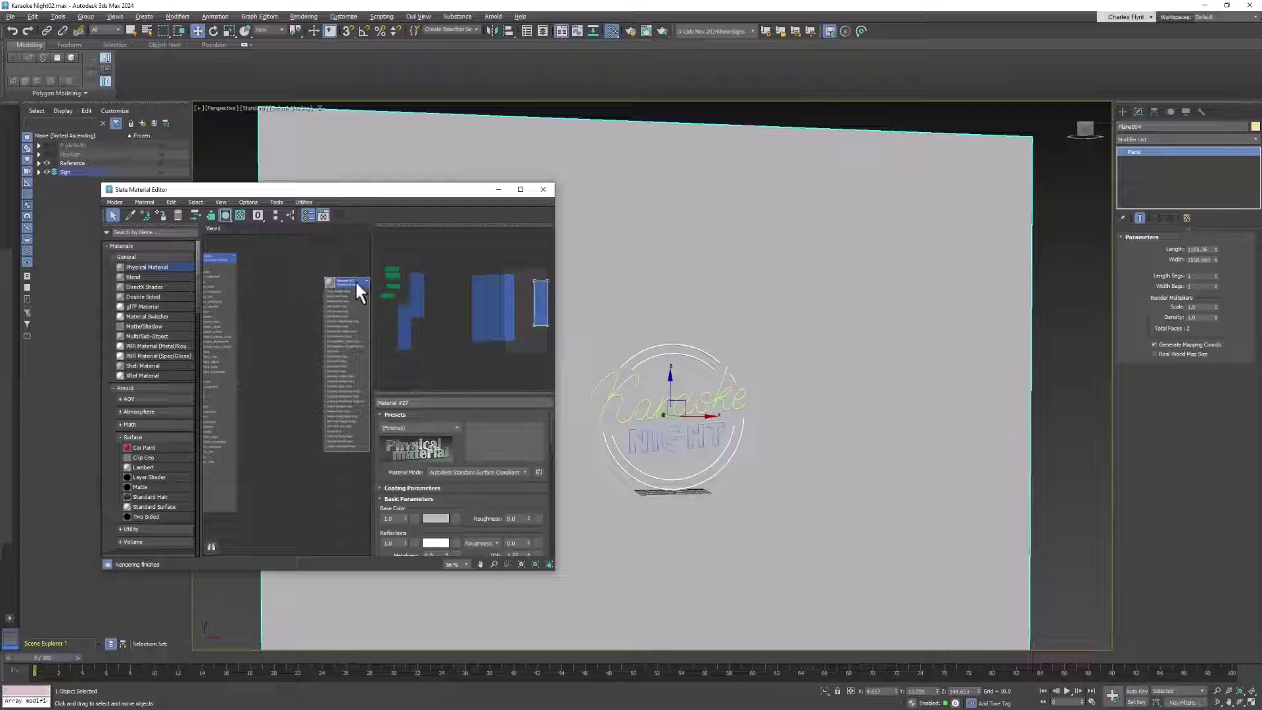
scroll(337, 290, "up", 5)
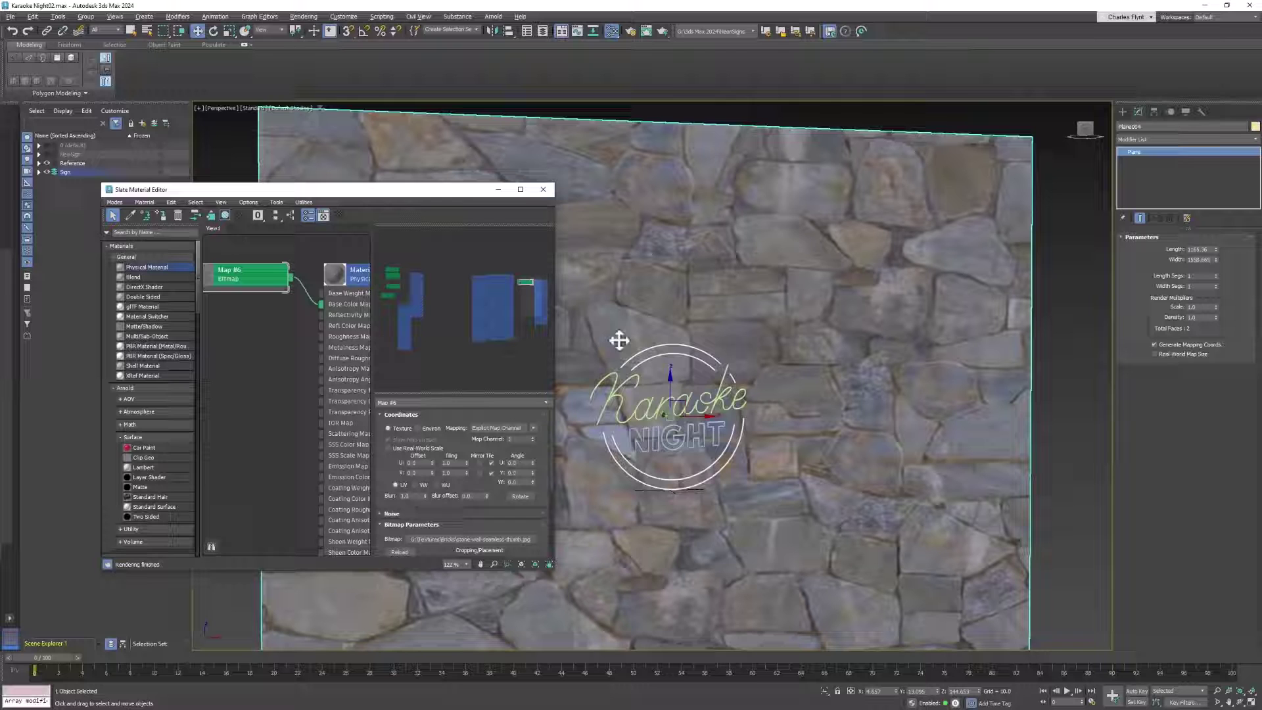
- Connect a Normal Bump map to the material's Bump Map input
middle_click_drag(293, 414, 303, 332)
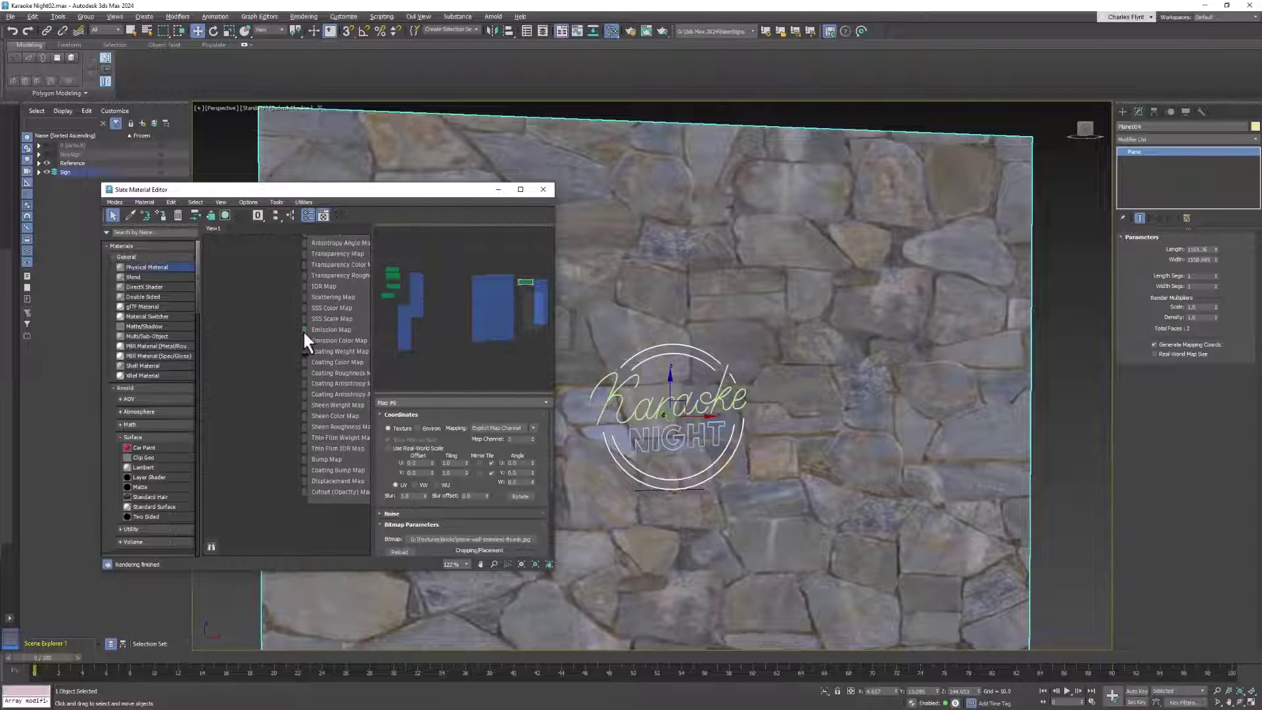
mouse_move(302, 332)
middle_mouse_down()
mouse_move(304, 394)
mouse_move(311, 346)
middle_mouse_up()
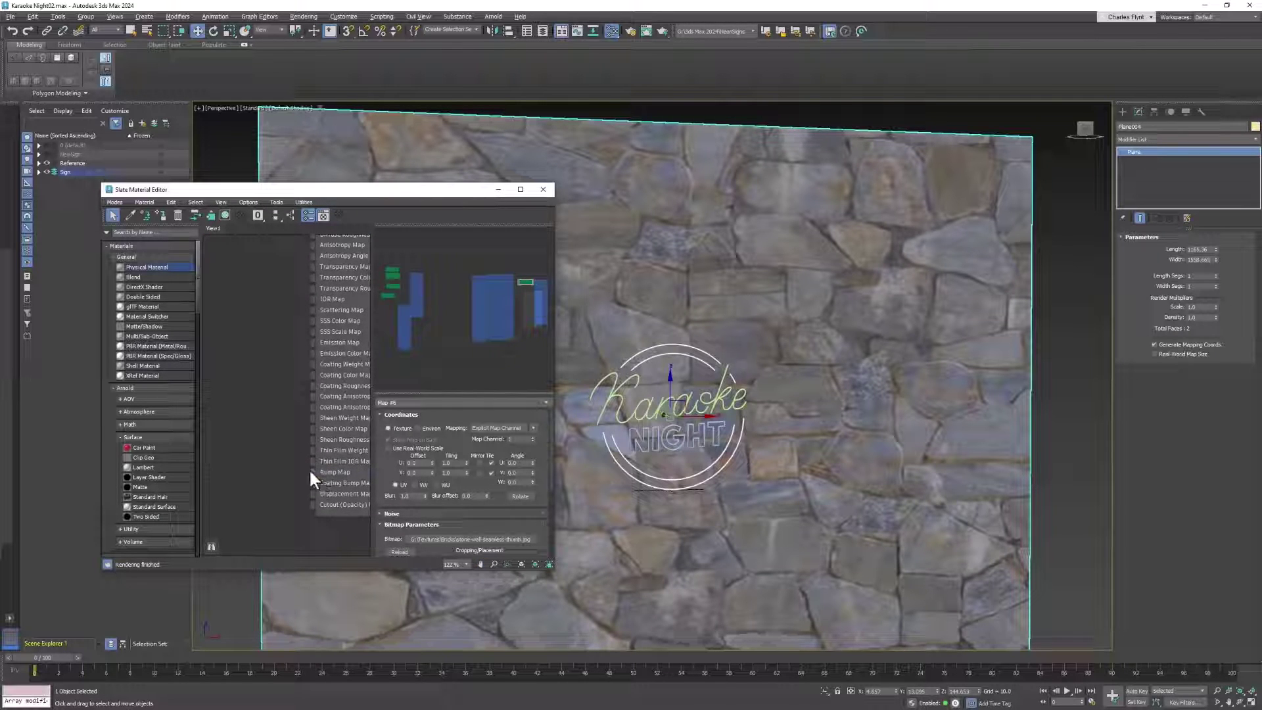
left_click_drag(310, 470, 270, 411)
mouse_move(296, 427)
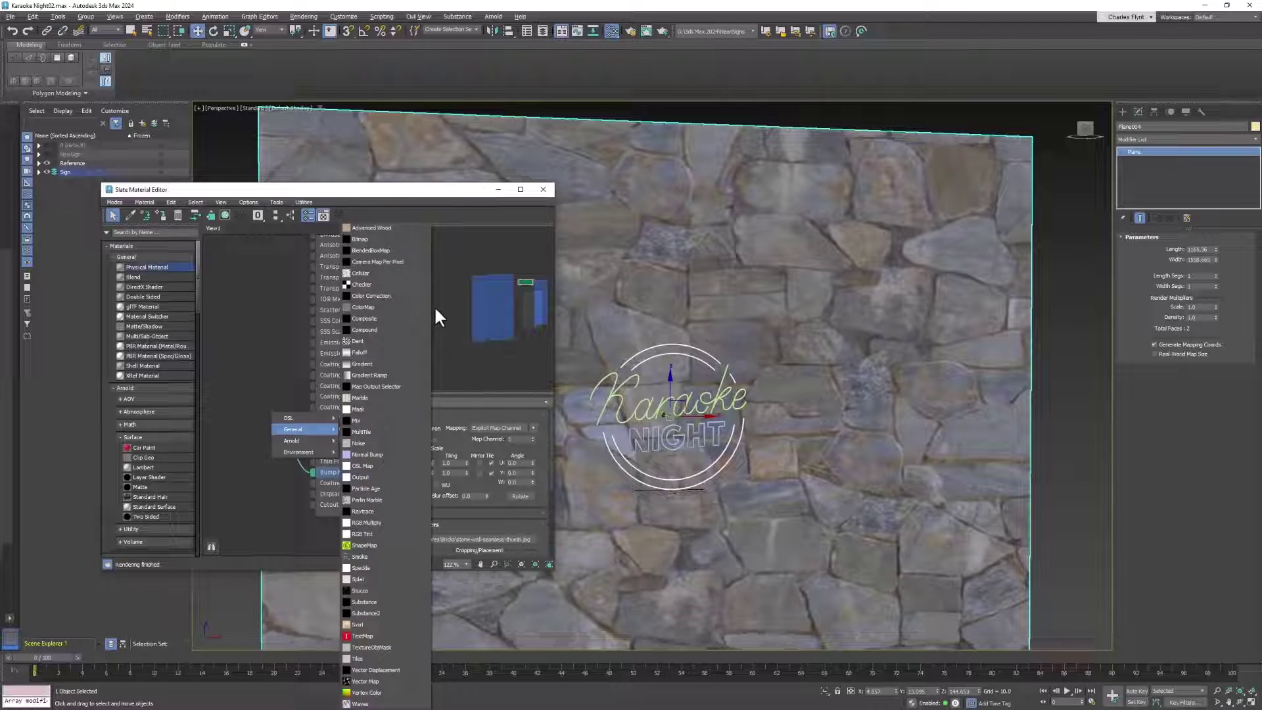
left_click(373, 455)
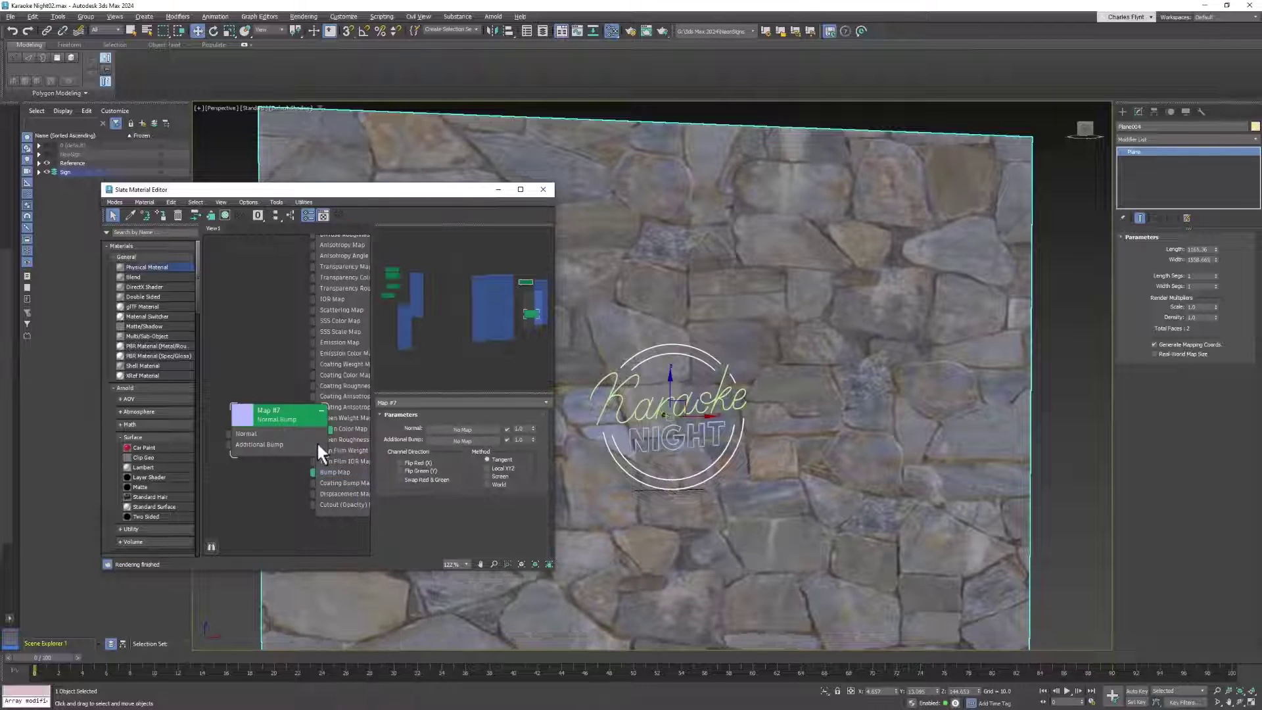
left_click_drag(355, 452, 284, 453)
middle_click_drag(285, 453, 368, 453)
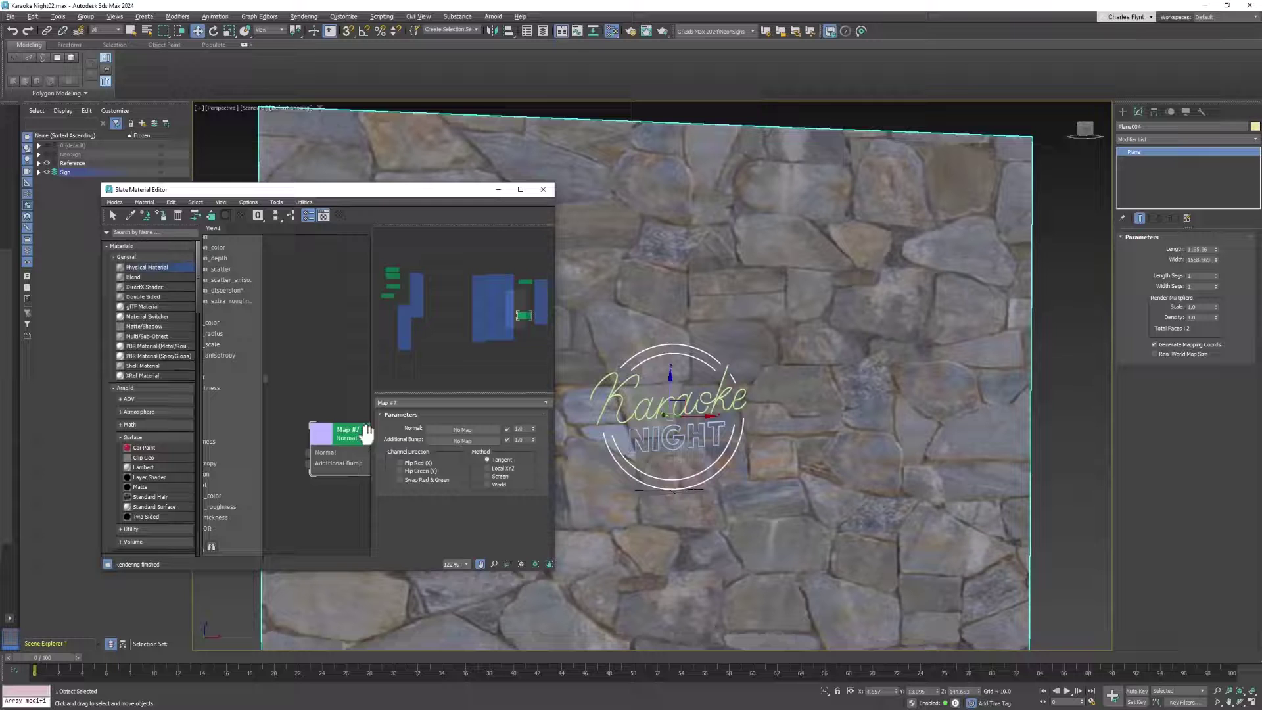
- Load the stone-wall-seamless_NRM bitmap into the Normal Bump's Normal input
left_click_drag(307, 452, 297, 368)
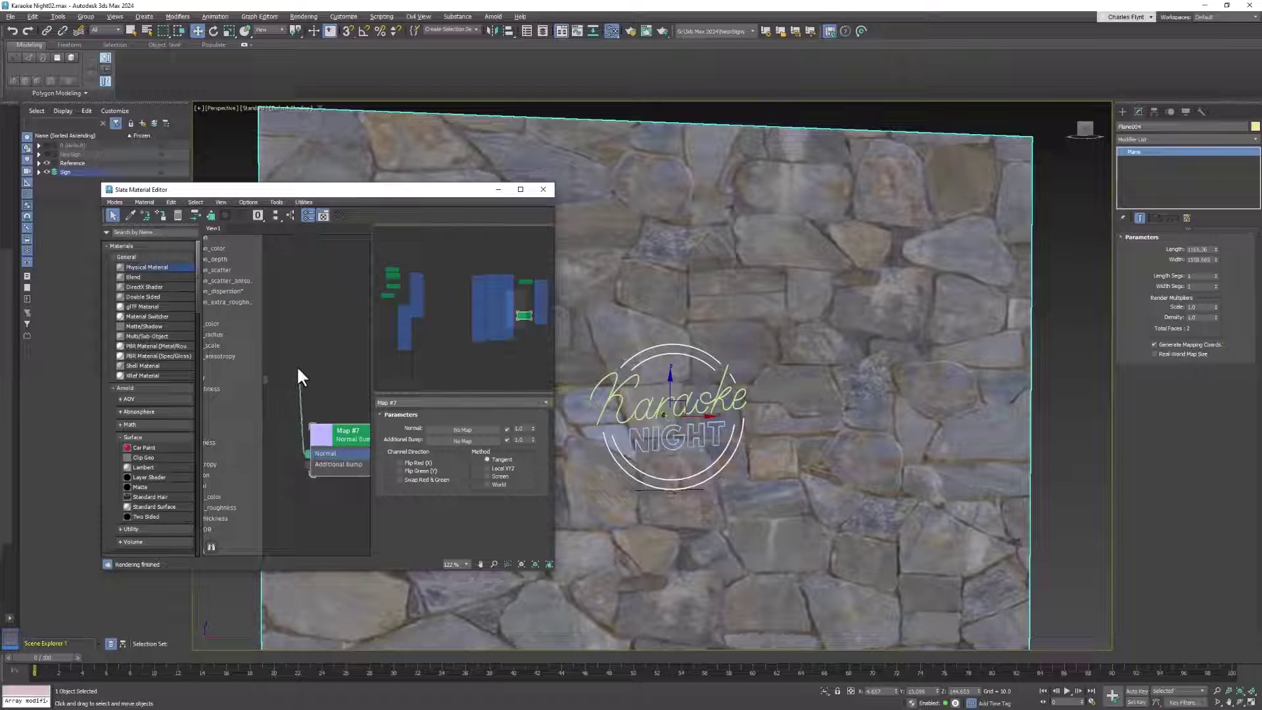
mouse_move(345, 385)
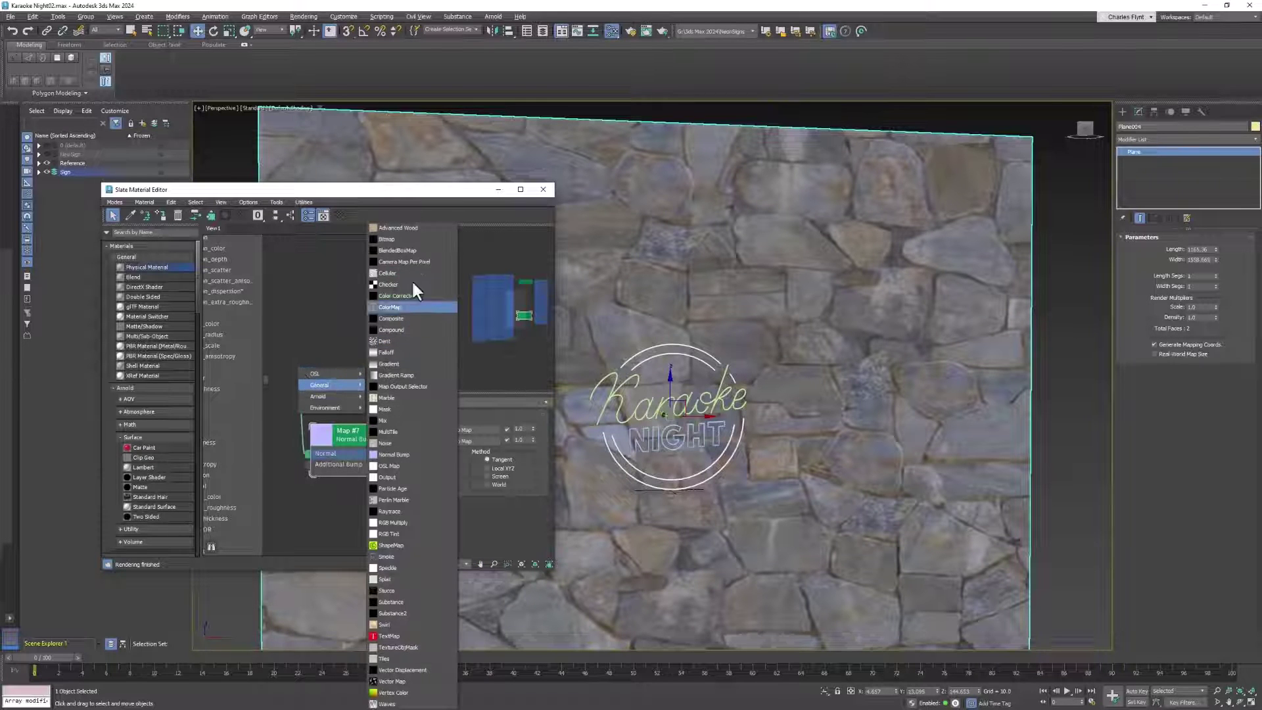
left_click(406, 239)
scroll(254, 219, "down", 3)
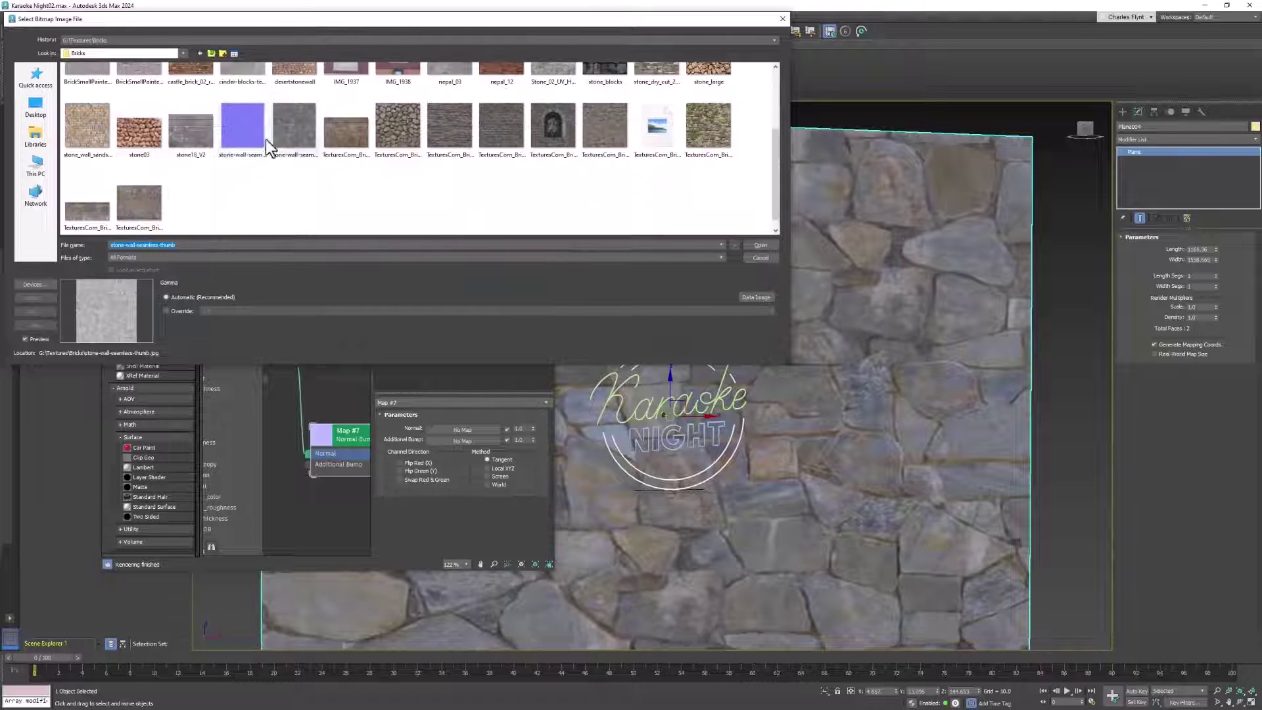
left_click(248, 132)
left_click(767, 244)
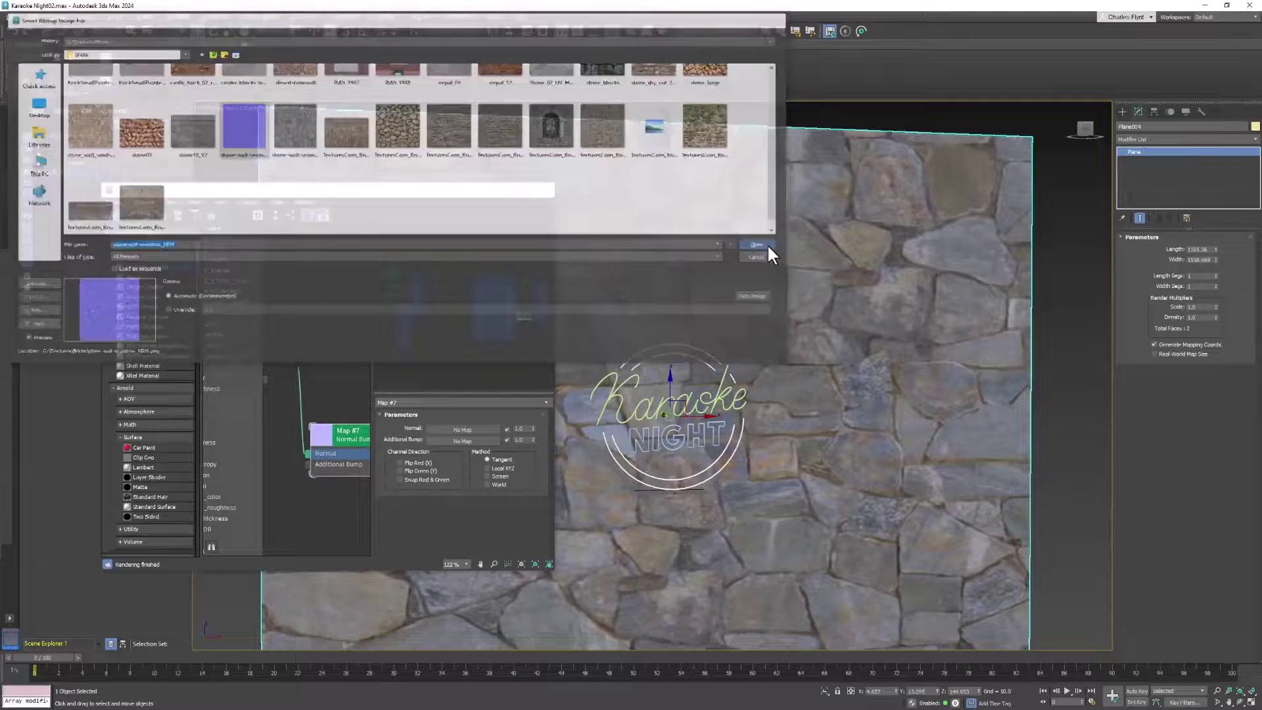
scroll(276, 434, "down", 5)
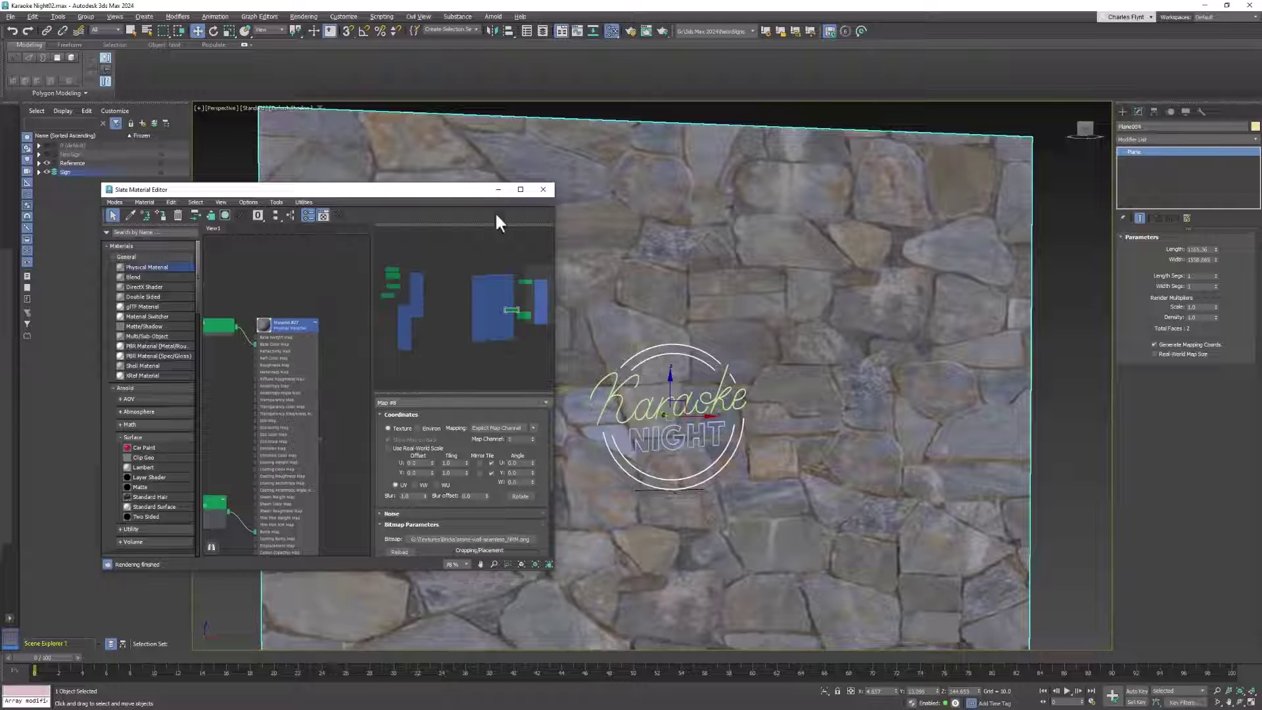
- Add a UVW Map modifier to the plane with U Tile and V Tile set to 2
left_click(543, 190)
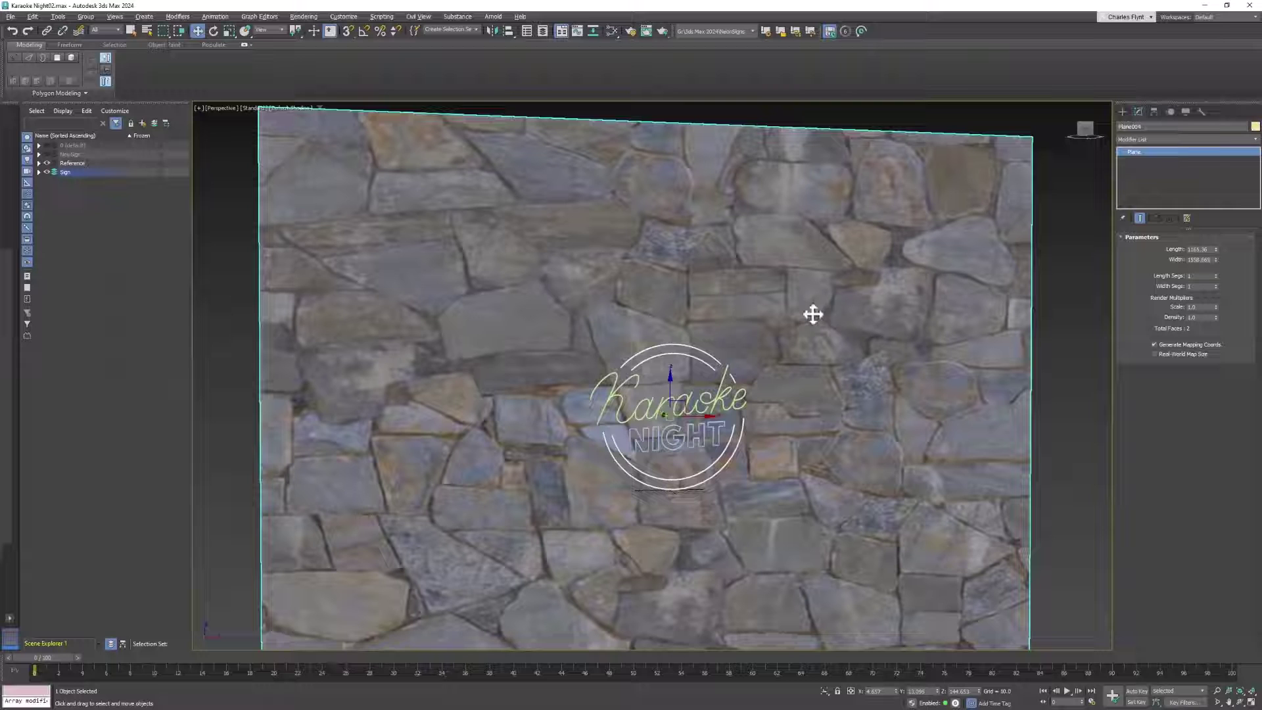
left_click(1161, 139)
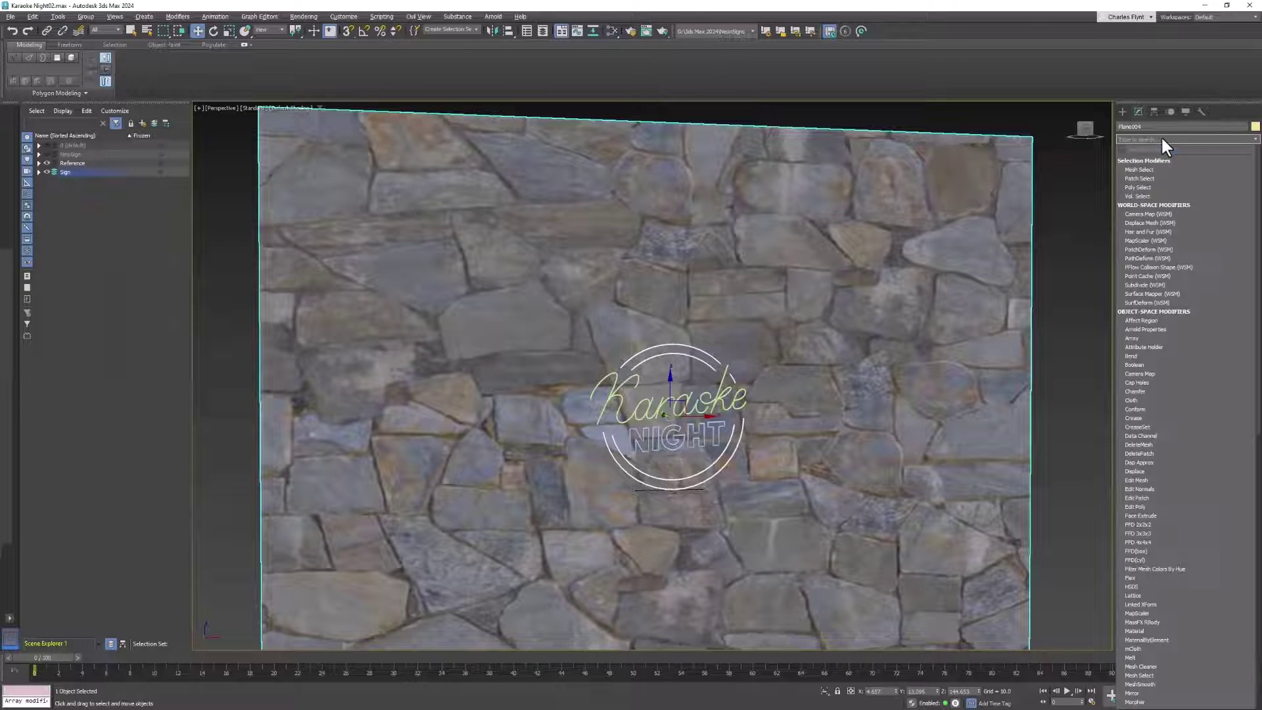
scroll(1177, 605, "down", 10)
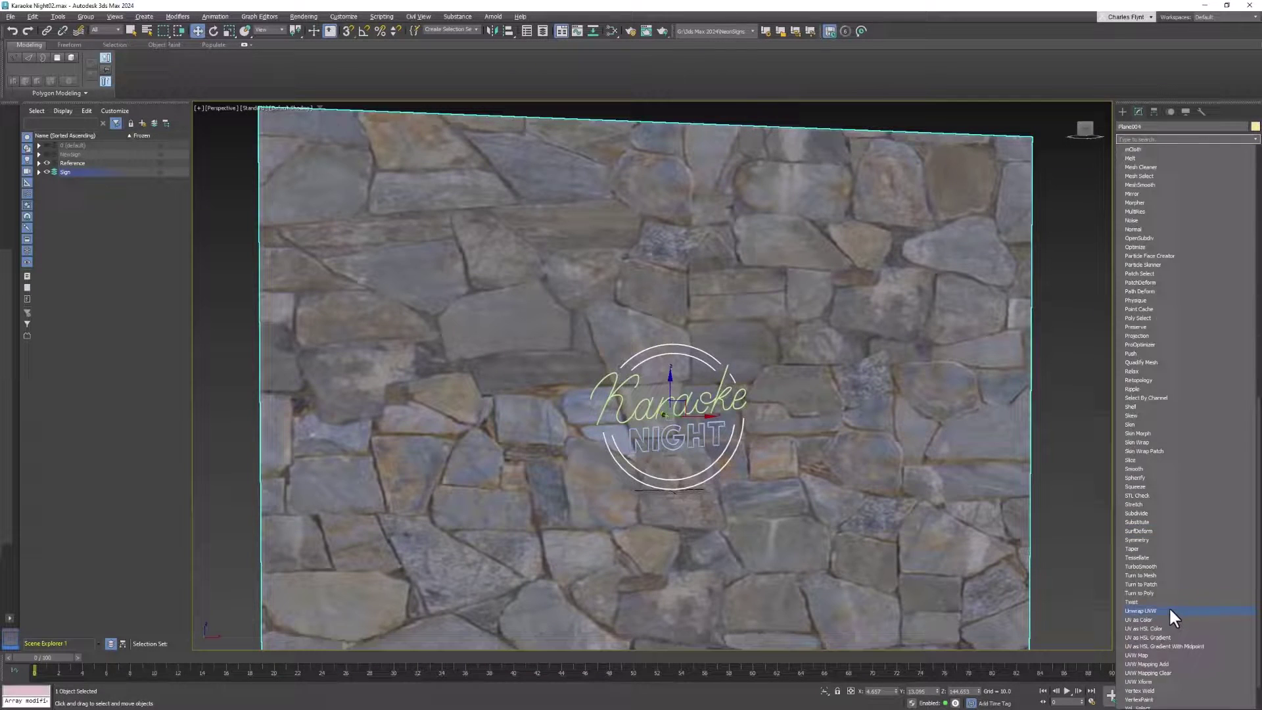
left_click(1143, 610)
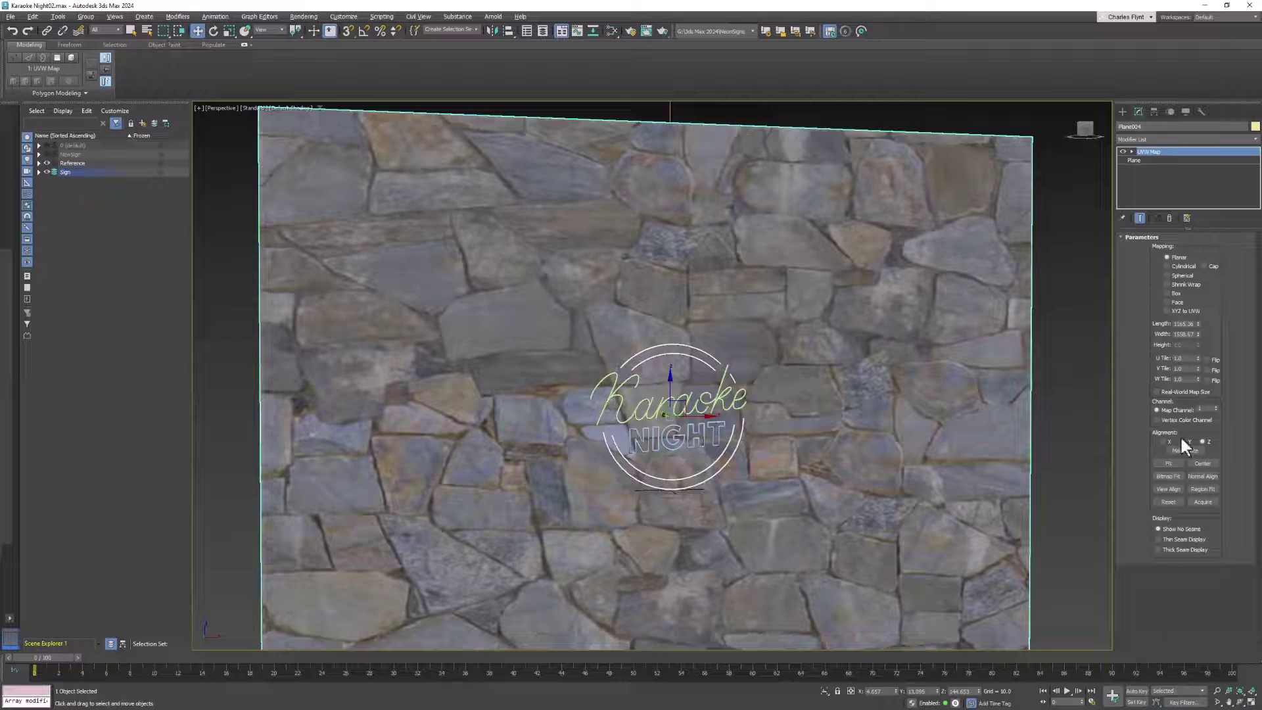
double_click(1174, 359)
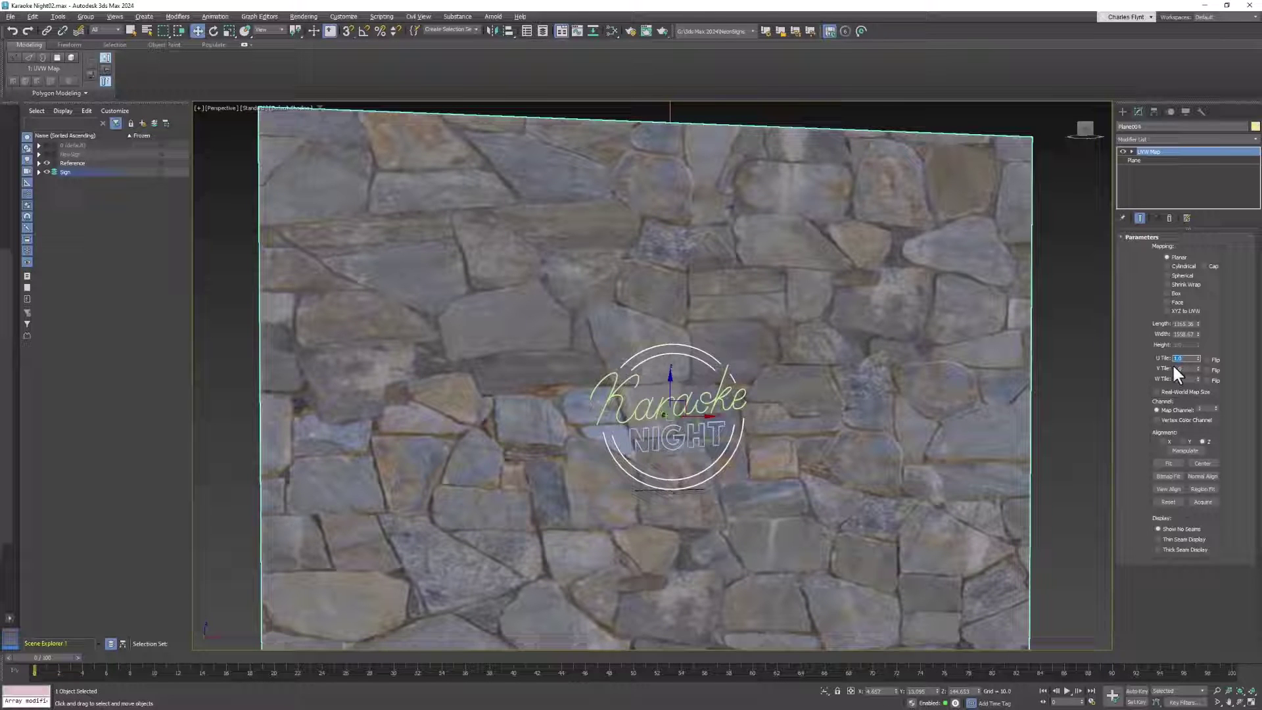
type("2")
key("Return")
type("2")
key("Return")
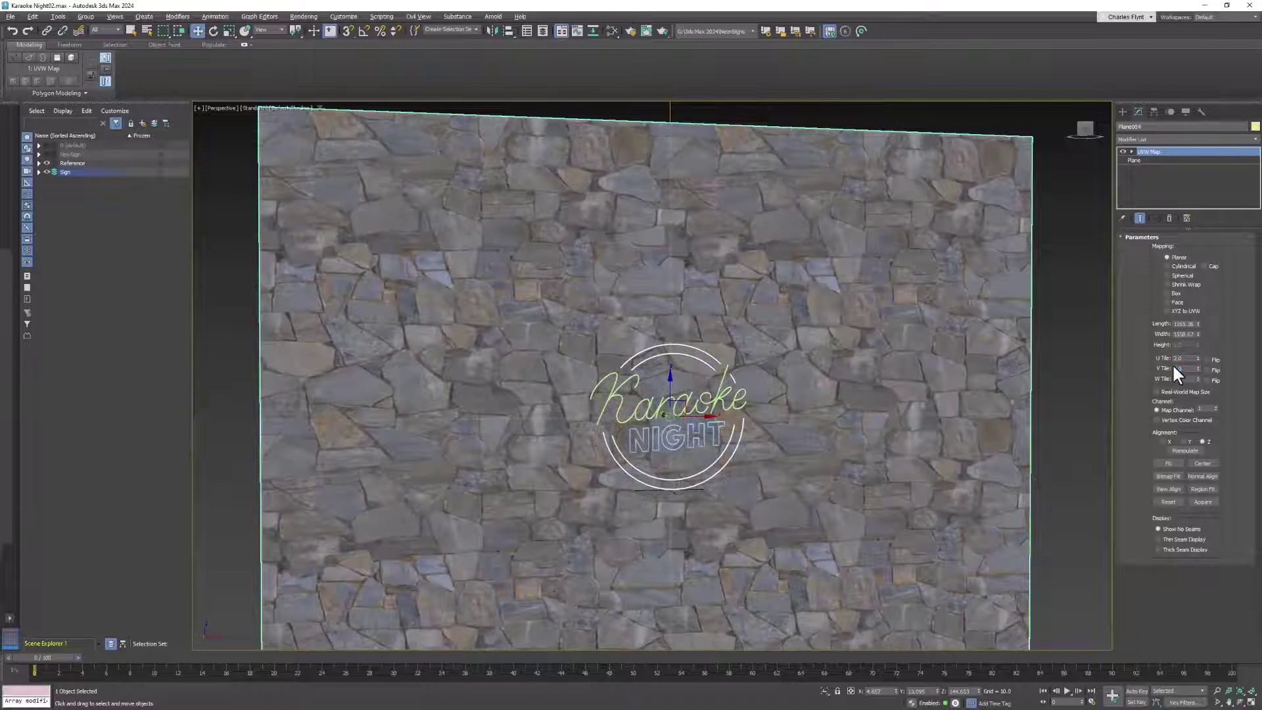
scroll(767, 417, "up", 5)
key("ctrl+l")
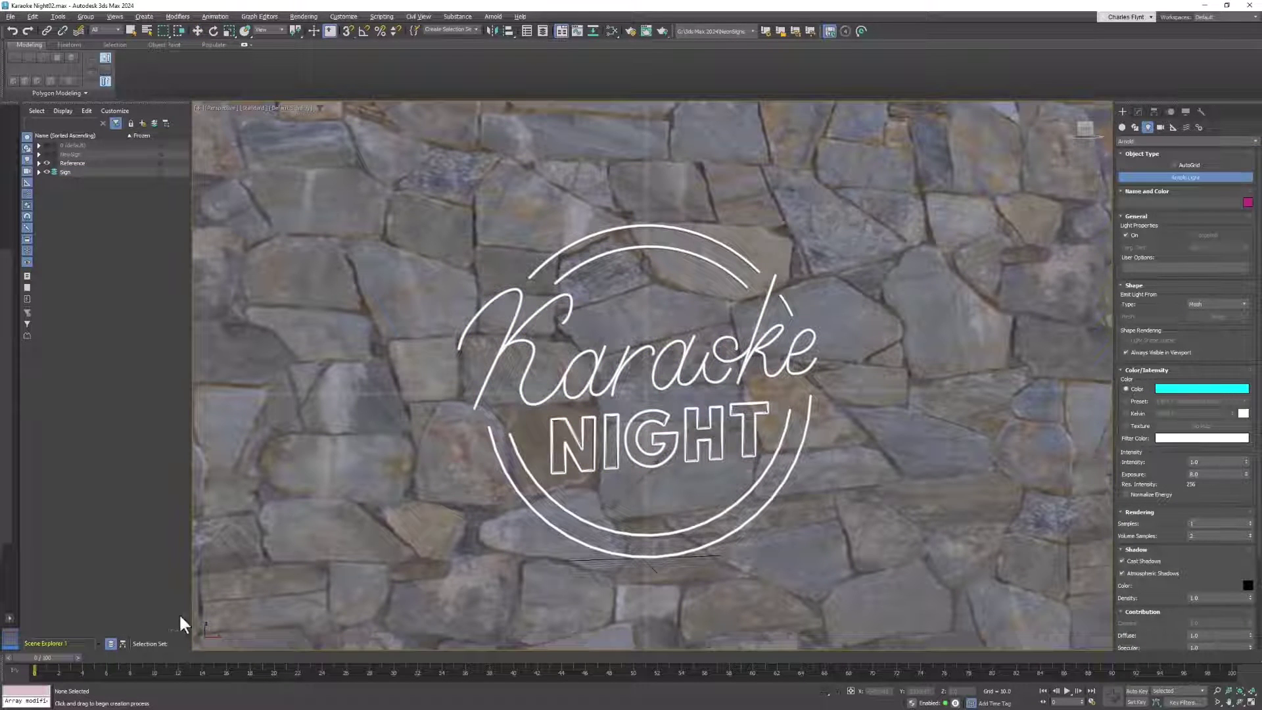
- Place an Arnold light with Mesh shape type, using the Circle rings as its emitter
left_click(123, 643)
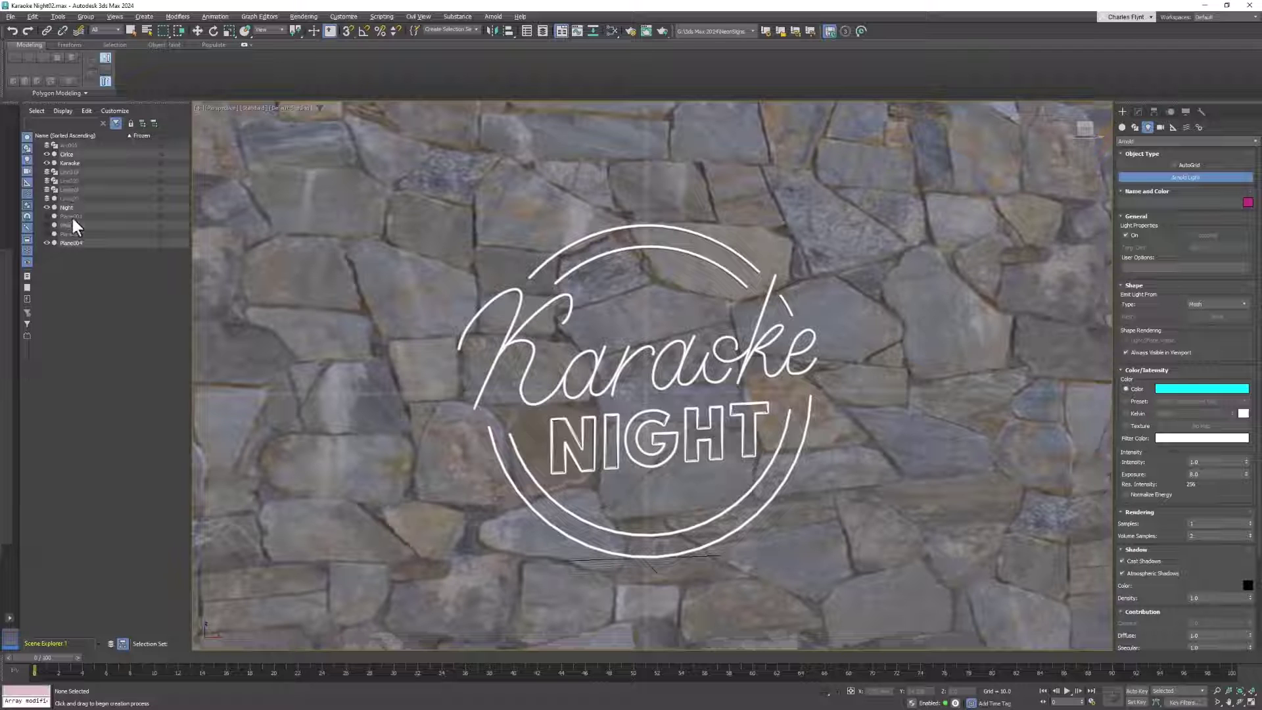
left_click(894, 238)
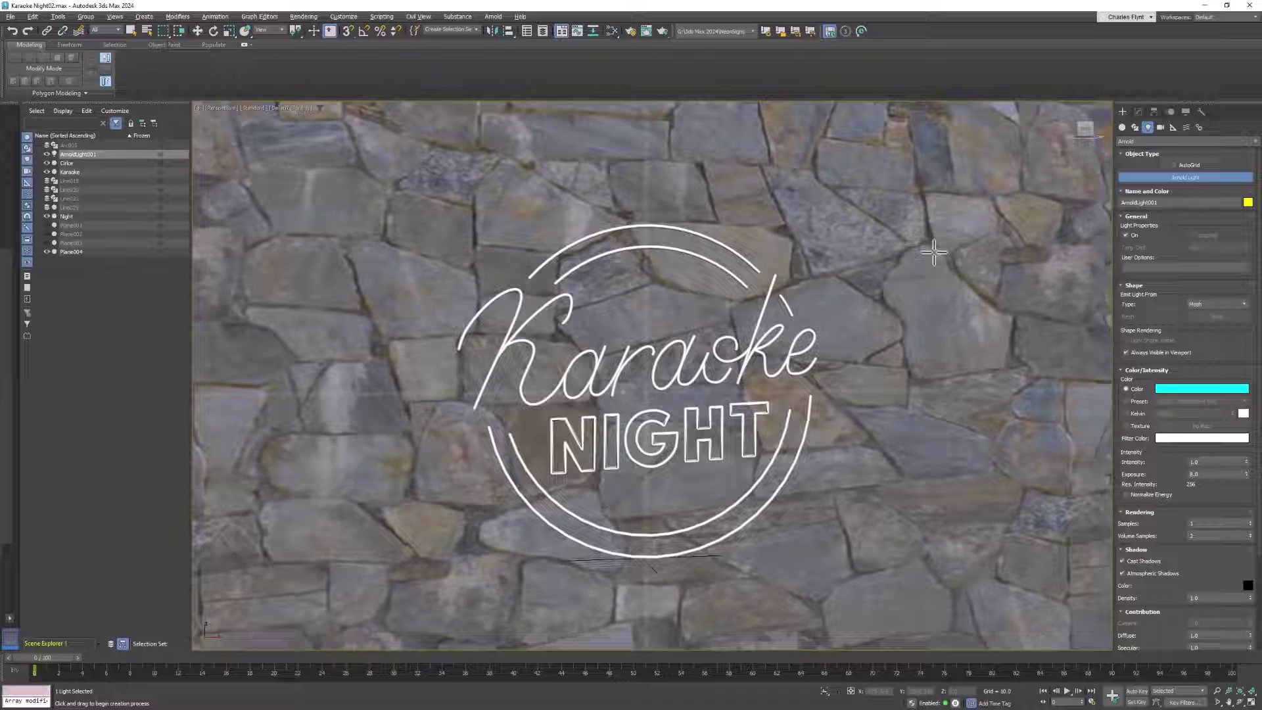
left_click(1138, 110)
key("w")
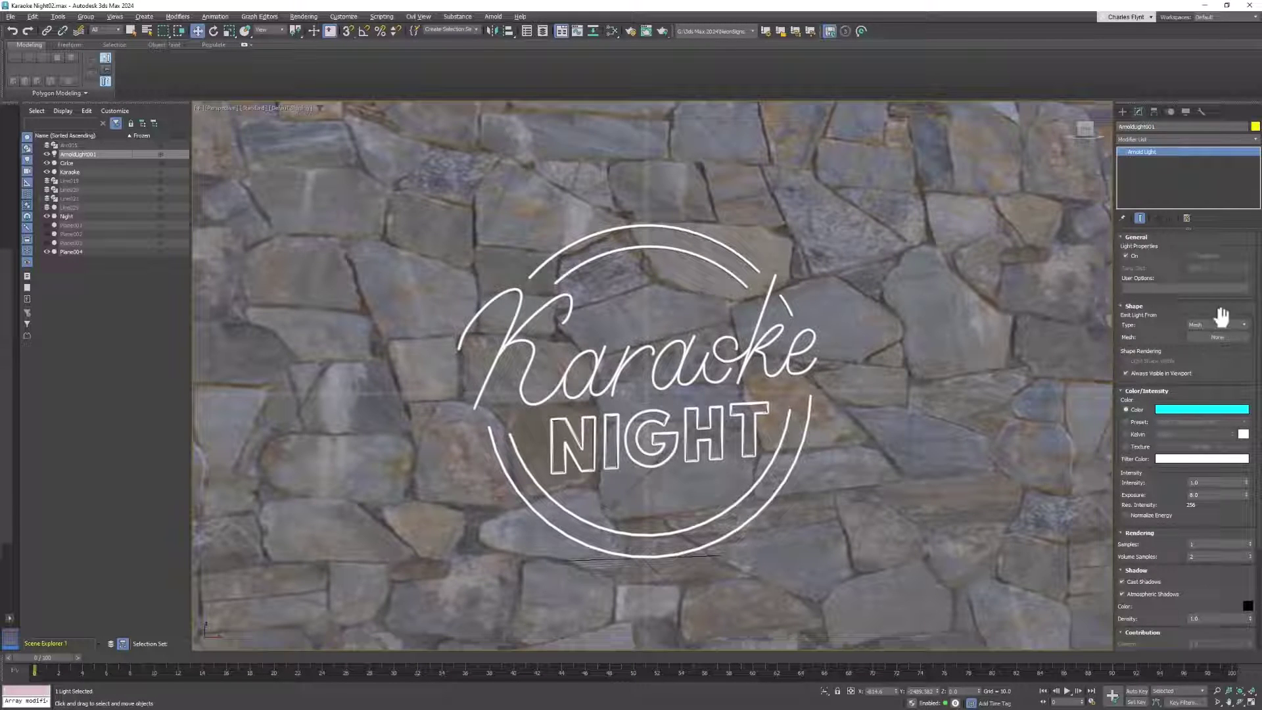
left_click(1224, 325)
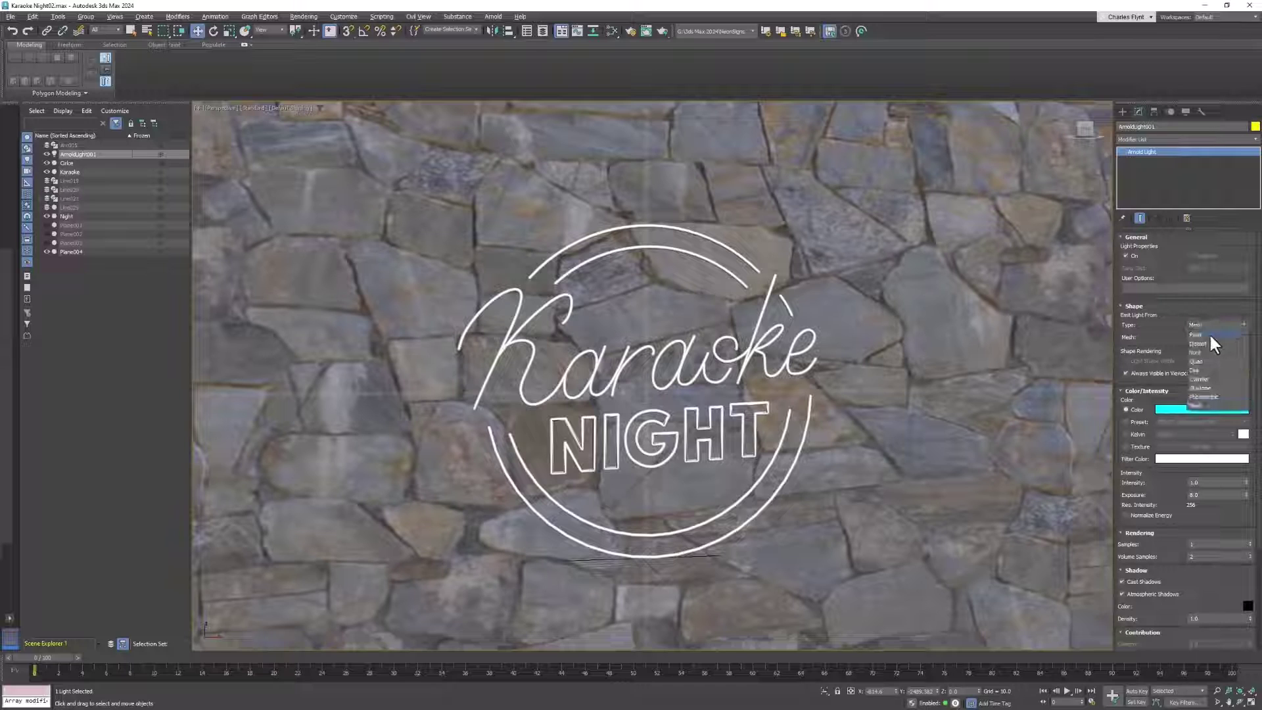
left_click(1210, 404)
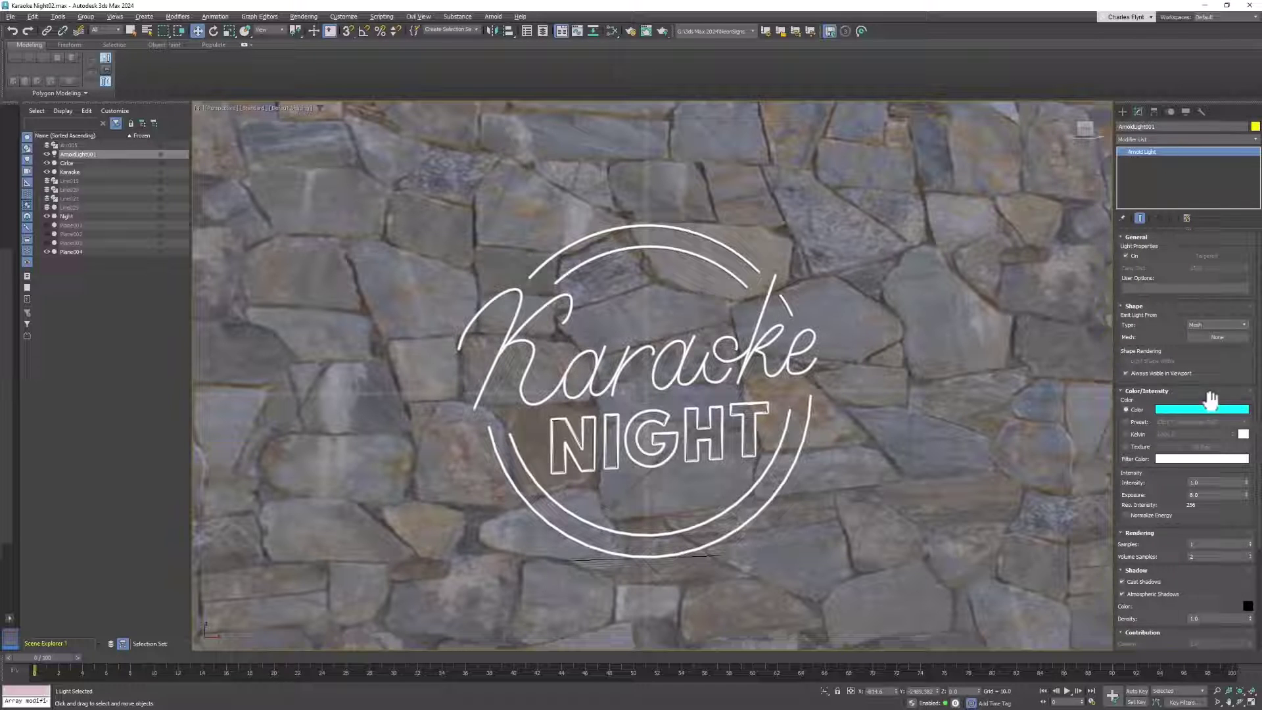
left_click(1219, 338)
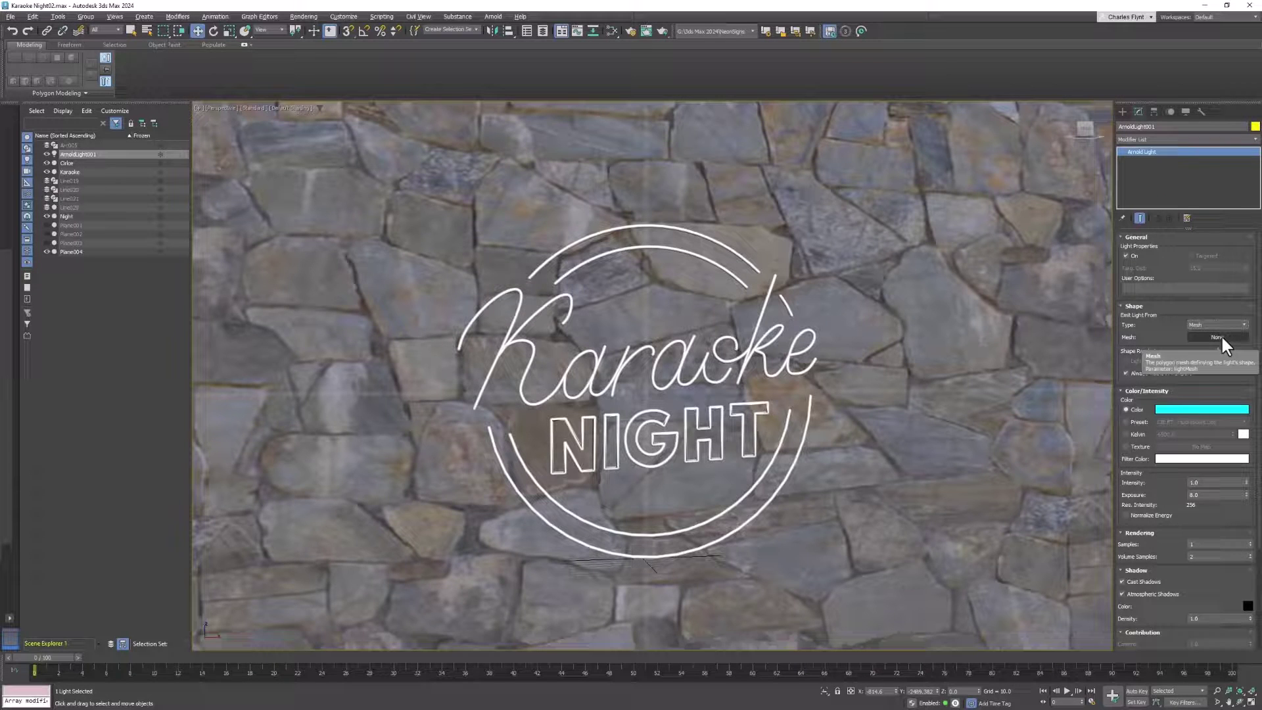
left_click(695, 227)
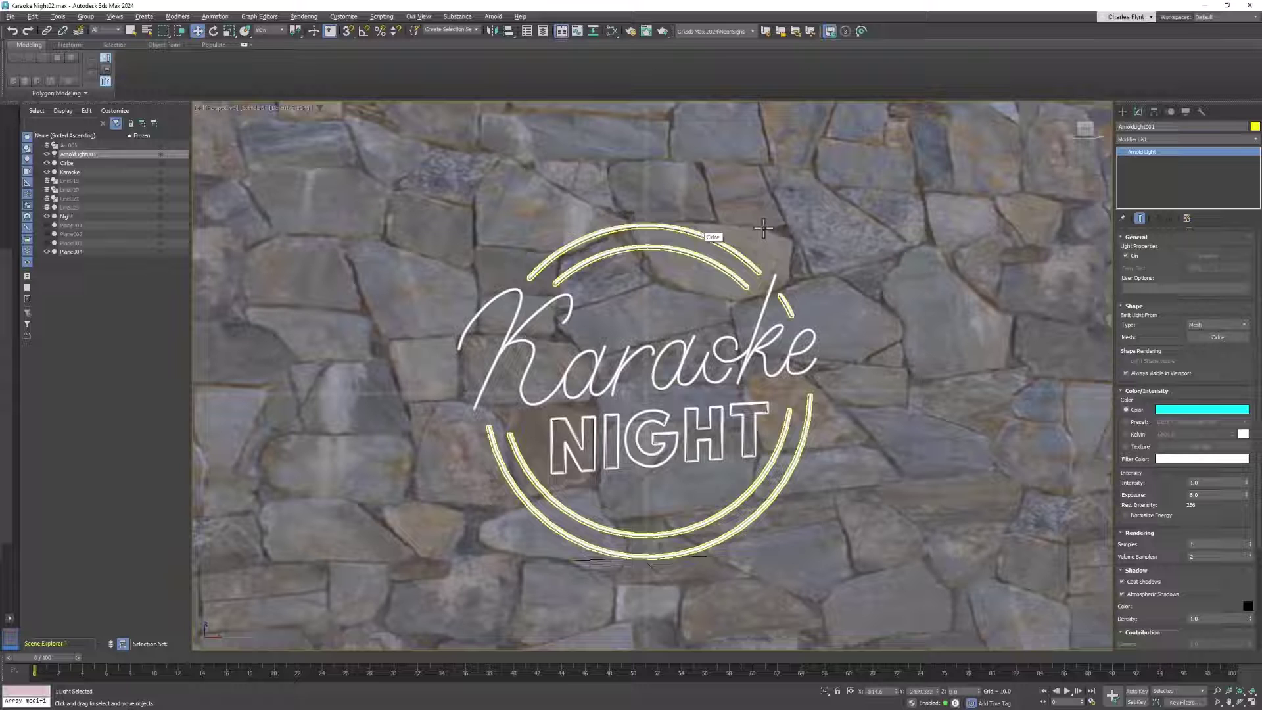
- Change the light's colour from cyan to purple
left_click(1209, 409)
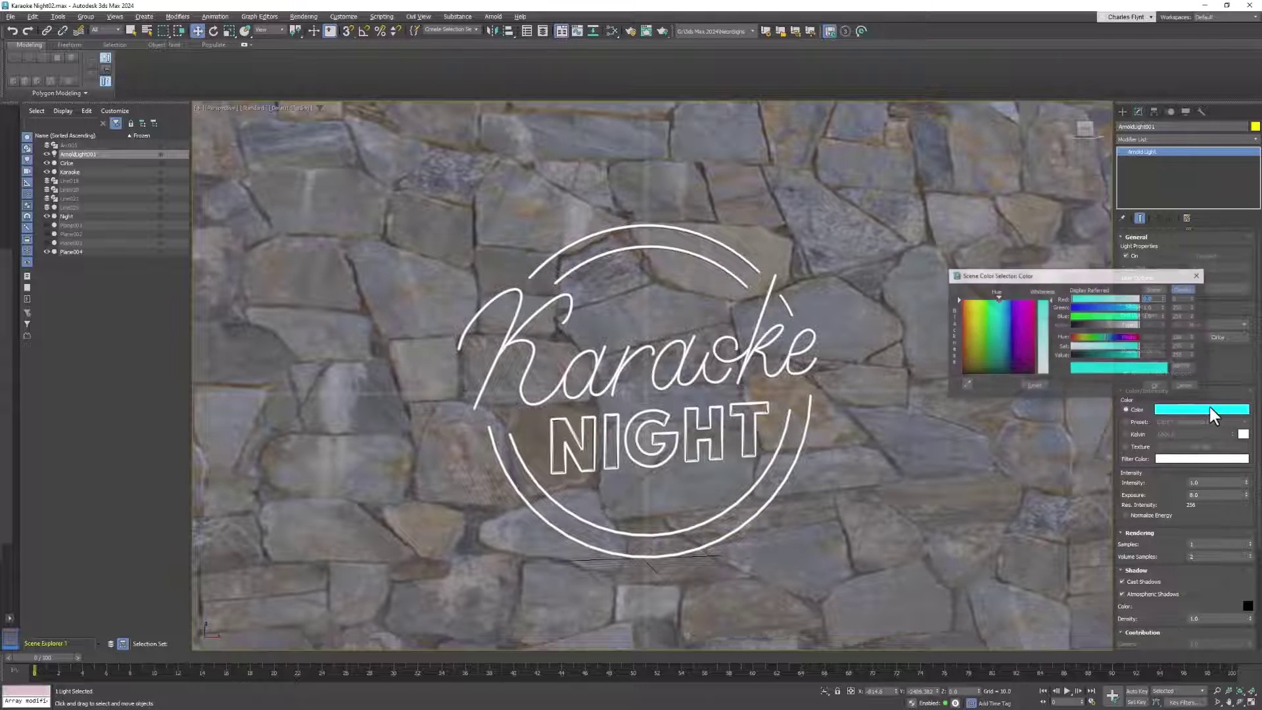
left_click(1003, 305)
left_click_drag(1003, 304, 1013, 299)
left_click(1155, 385)
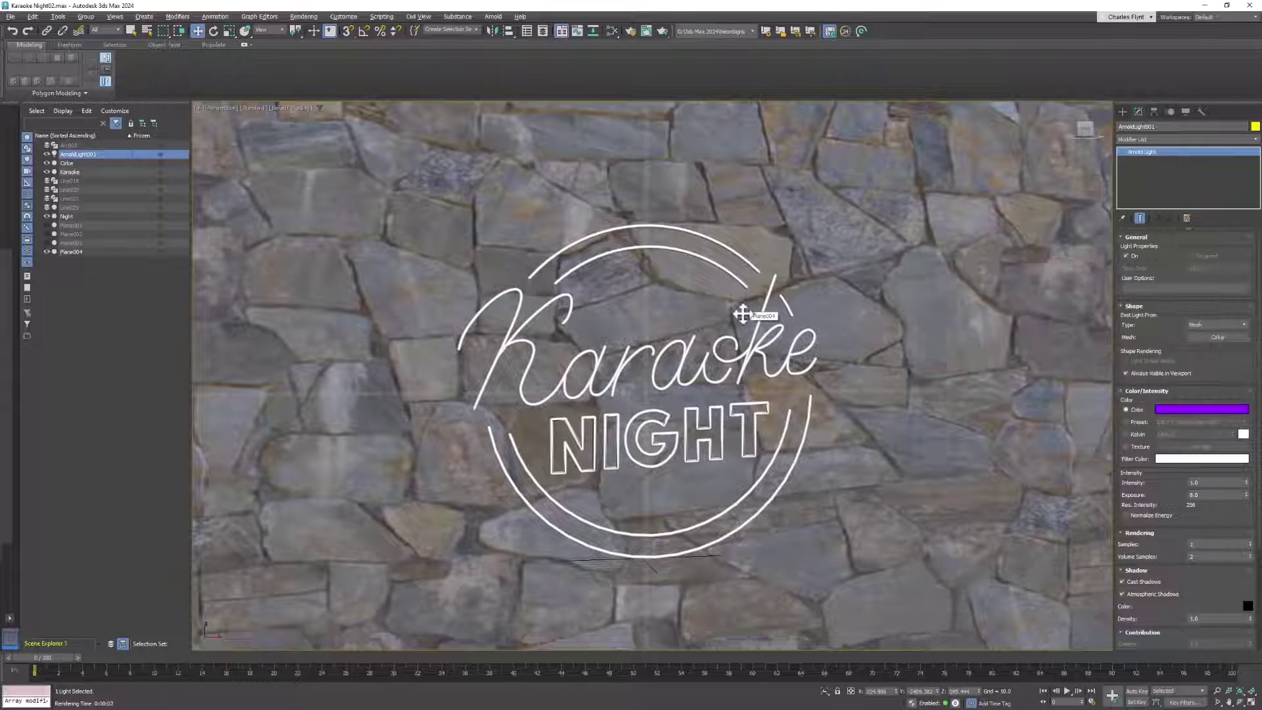
- Set the viewport to Arnold ActiveShade and lower the light's exposure to 5.1
left_click(258, 106)
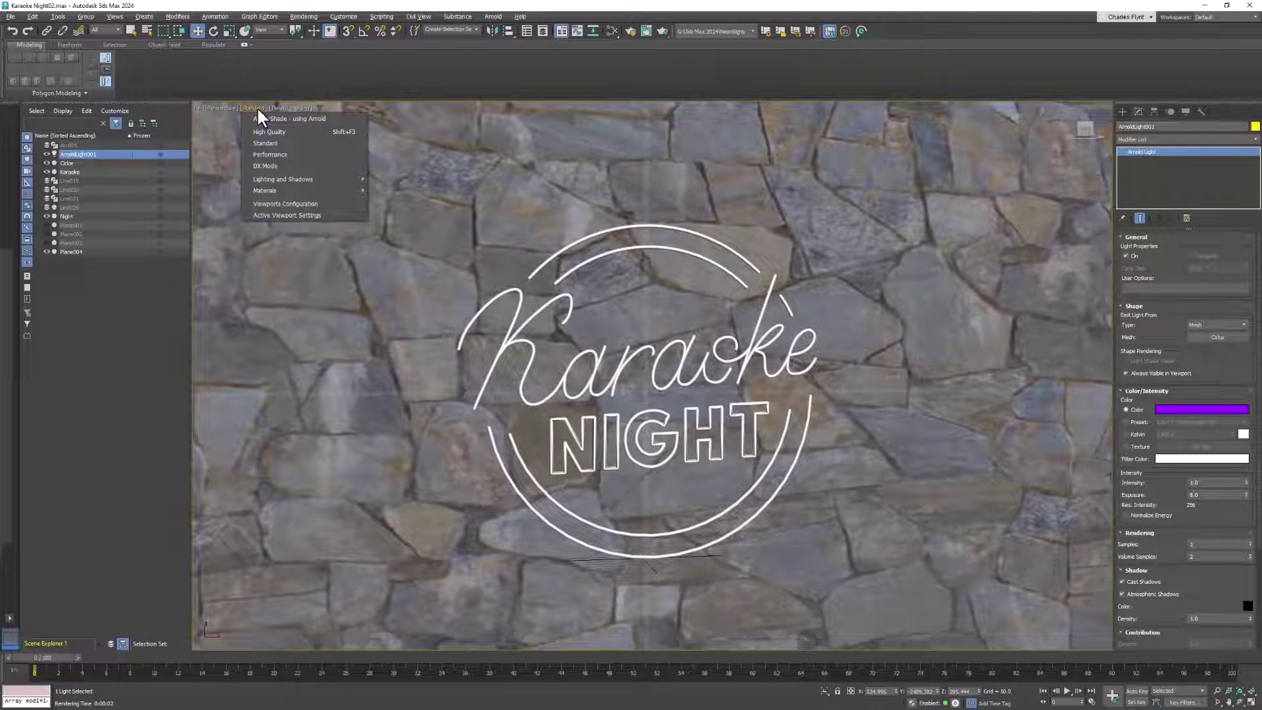
left_click(298, 118)
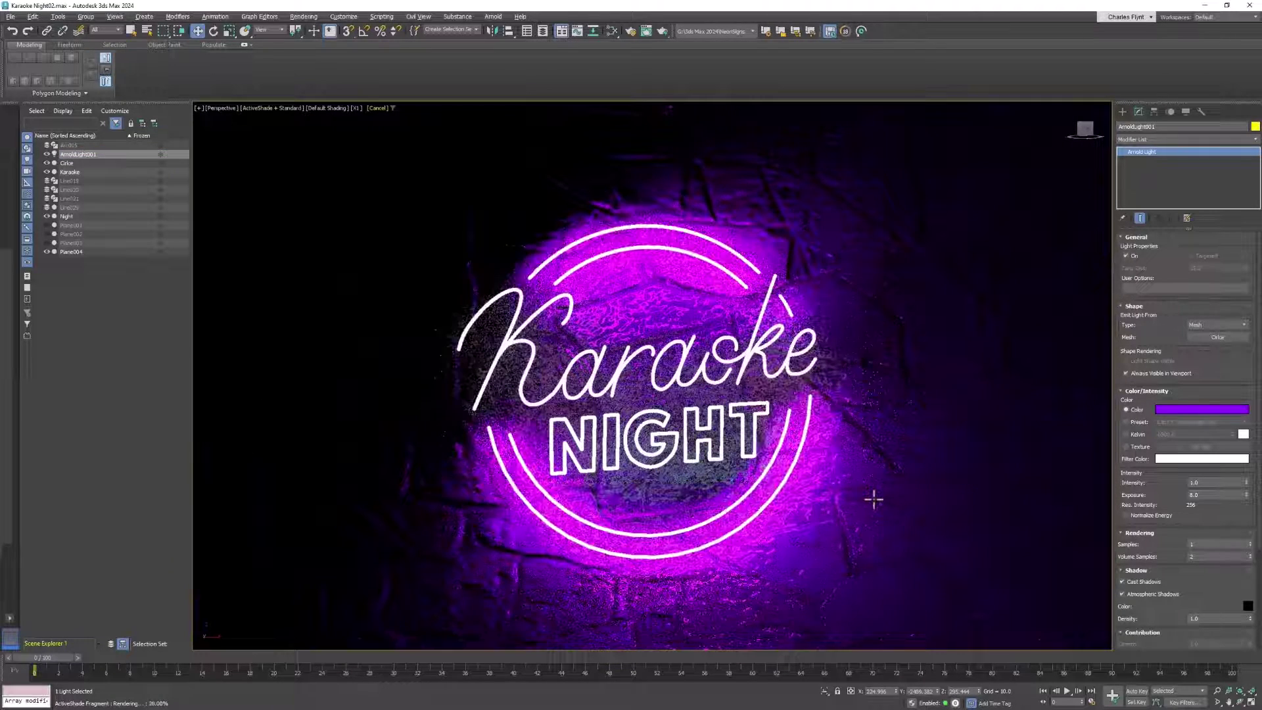
left_click(1246, 497)
left_click_drag(1247, 496, 1250, 506)
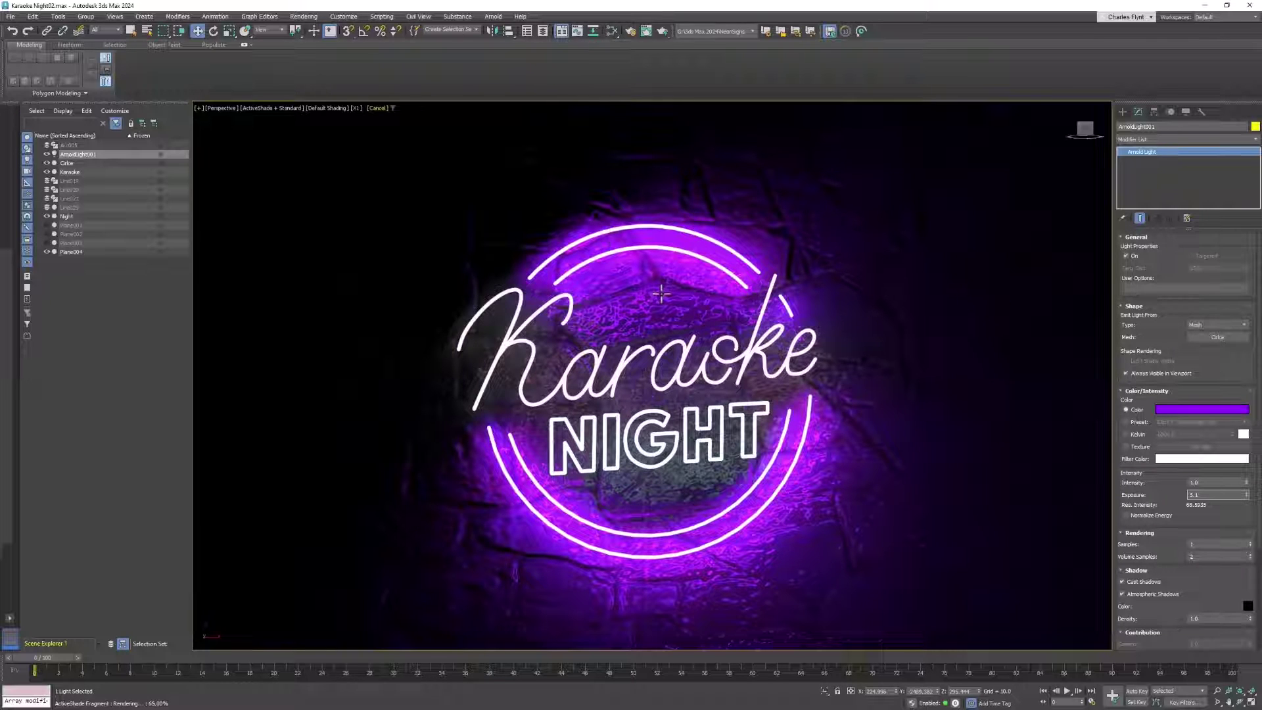
left_click(611, 30)
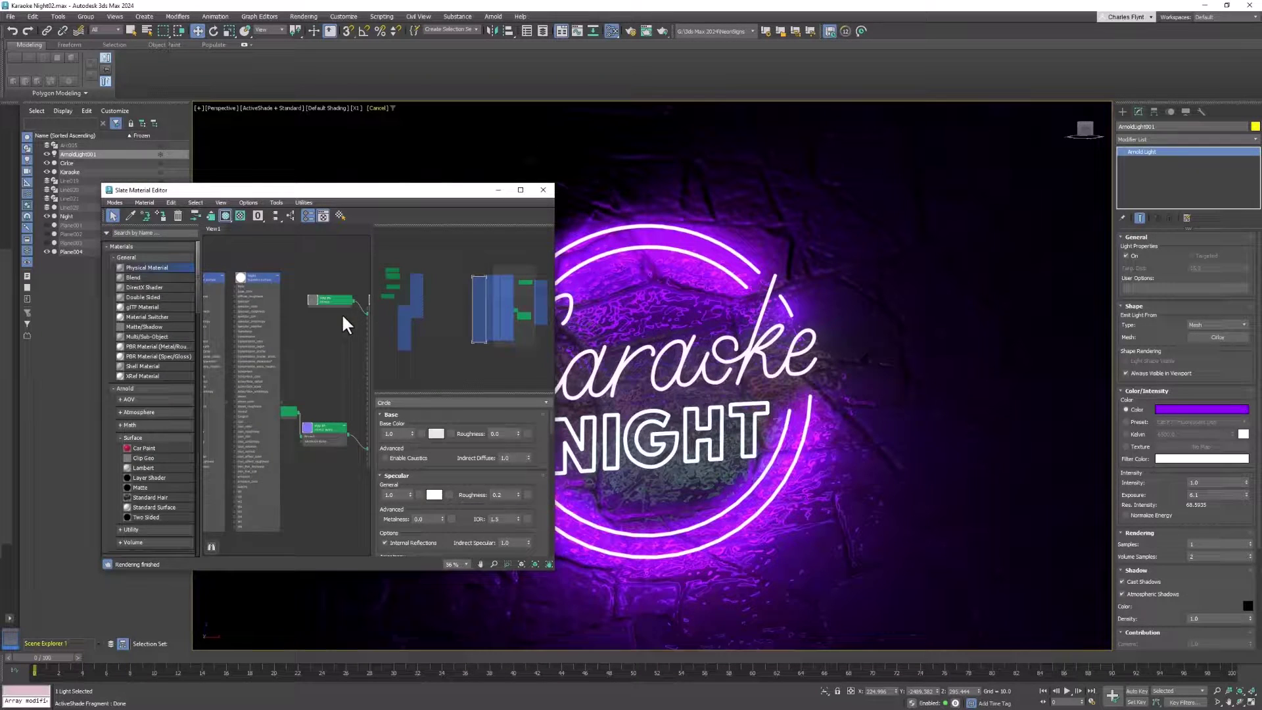
- Give Material #27 reflection weight 0 and roughness 1, then close the editor
middle_click_drag(340, 317, 264, 296)
double_click(270, 295)
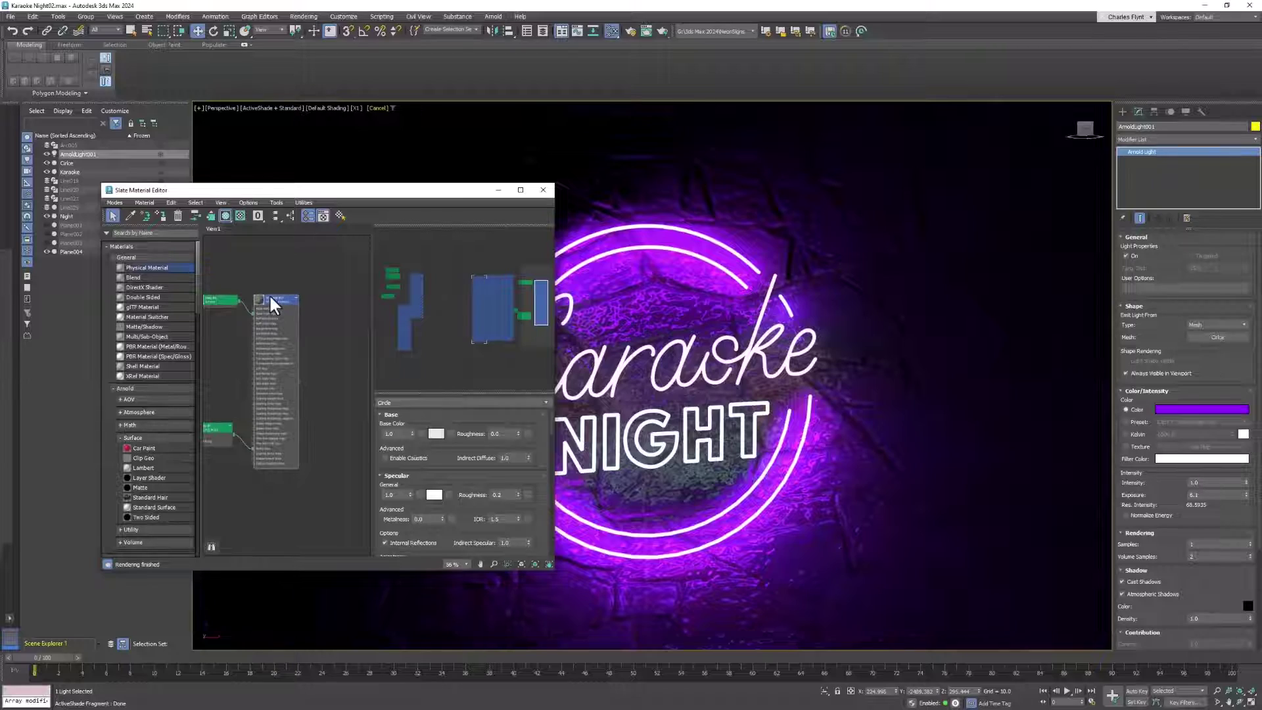
scroll(421, 500, "down", 2)
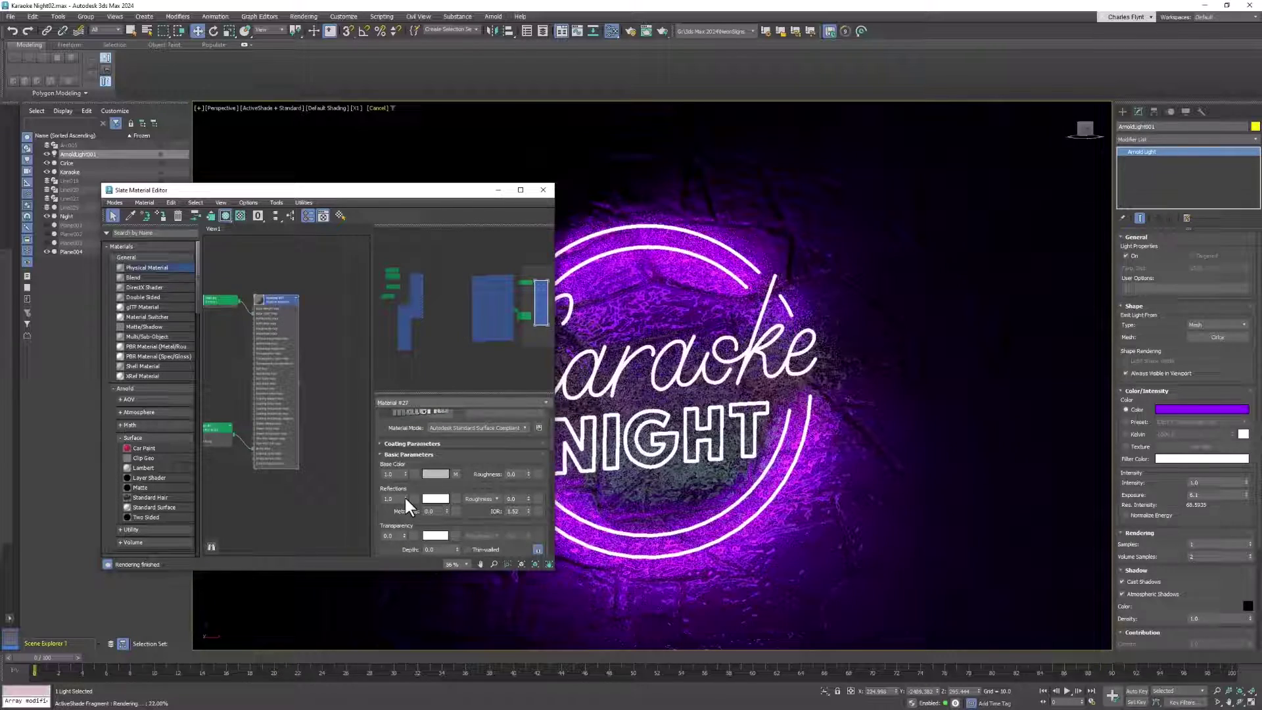
right_click(405, 497)
left_click_drag(531, 495, 529, 495)
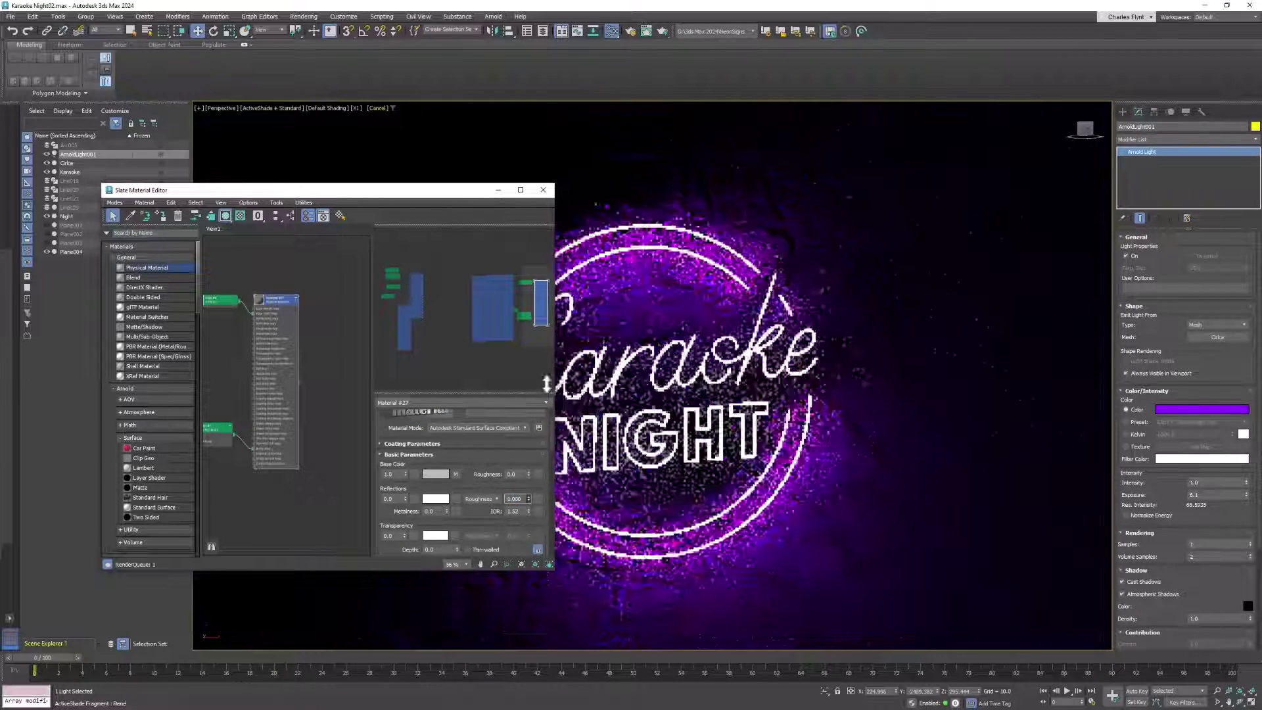
left_click(543, 190)
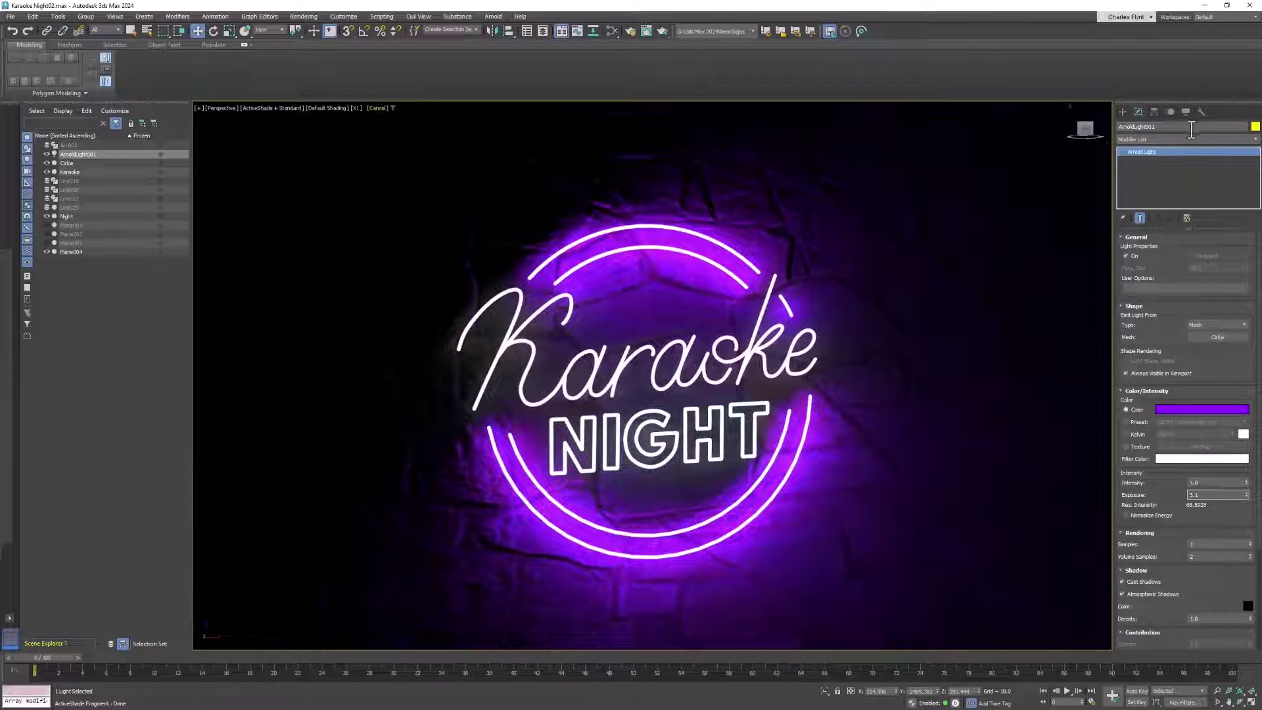
- Place a second Arnold light, ArnoldLight002, emitting from the Karaoke script mesh
left_click(1125, 108)
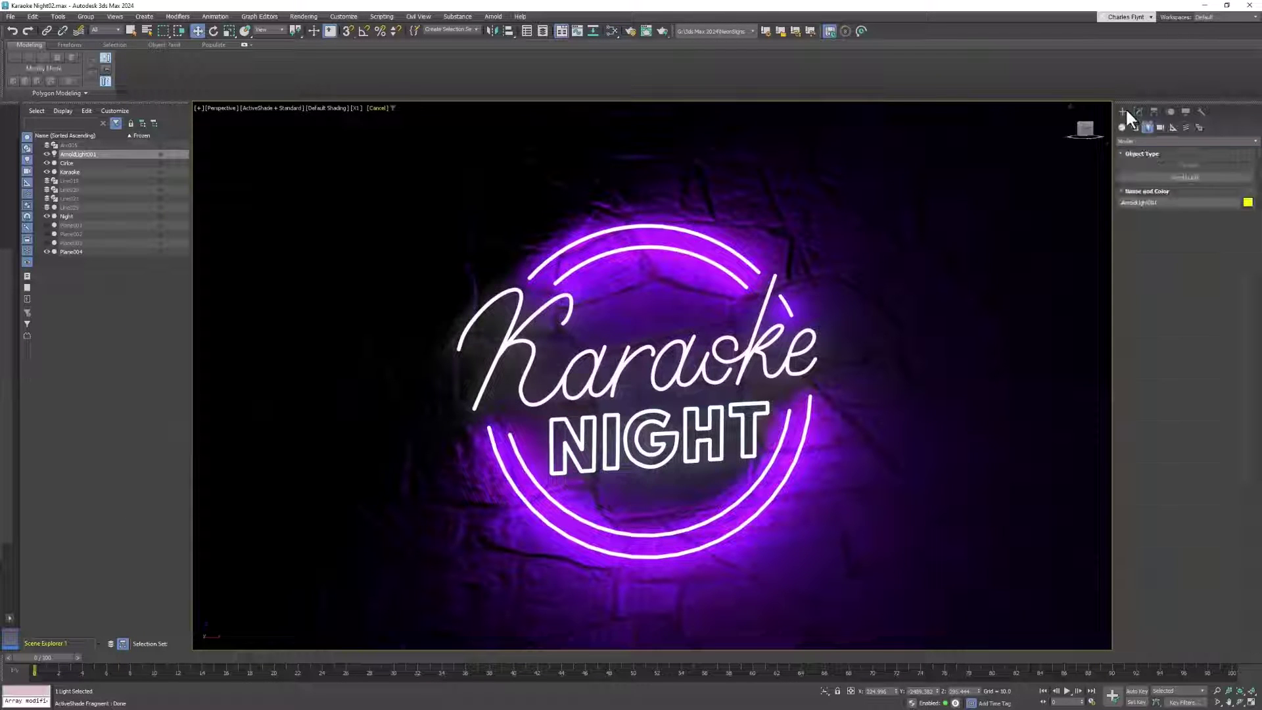
left_click(1187, 176)
left_click(916, 344)
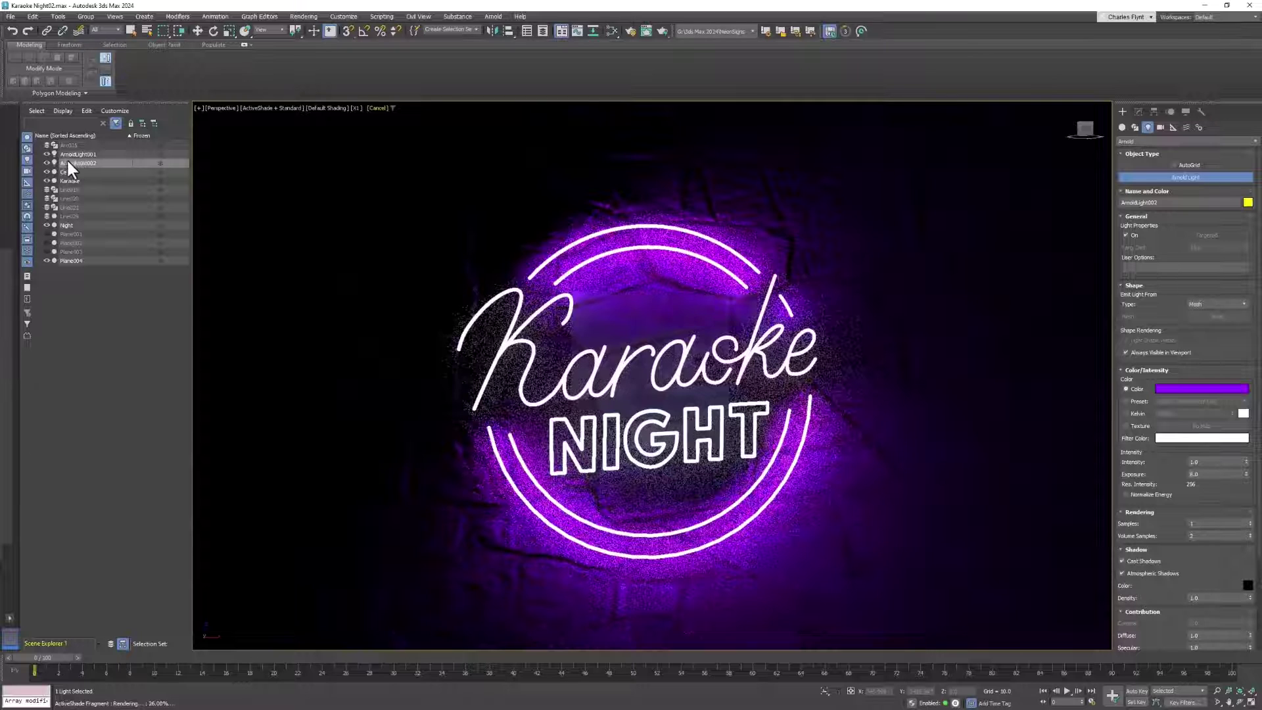
double_click(102, 163)
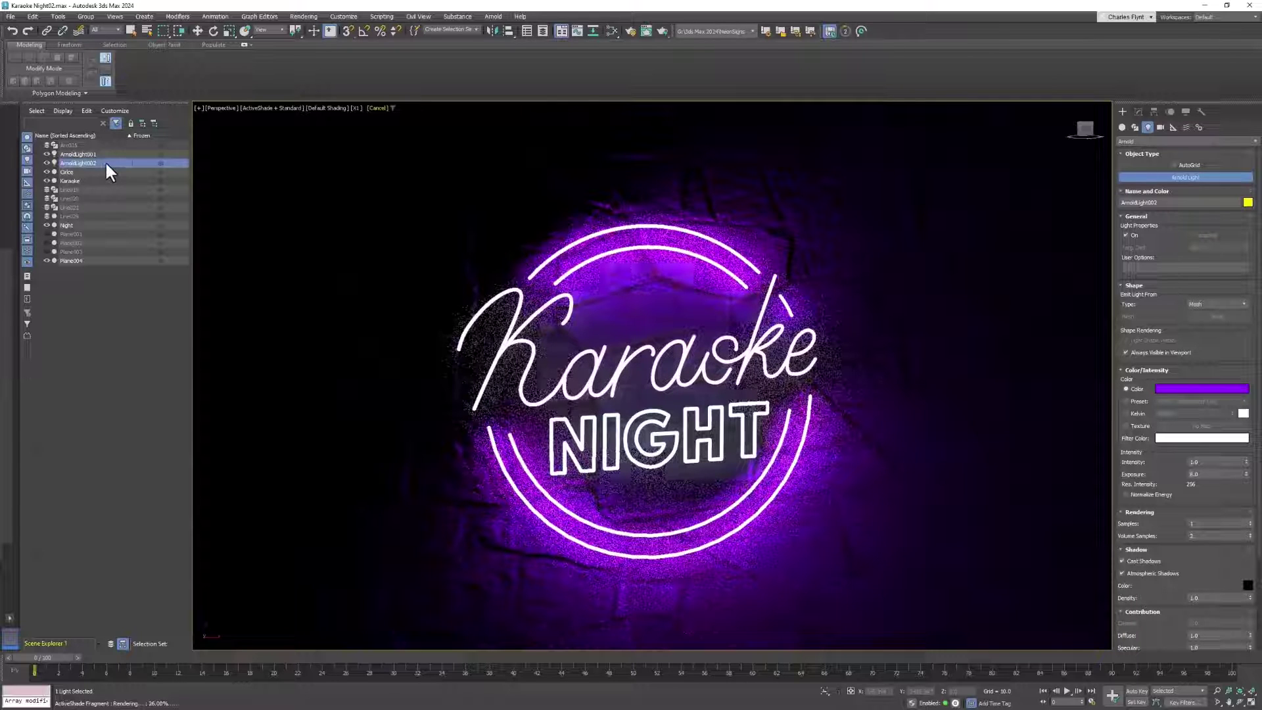
left_click(1138, 111)
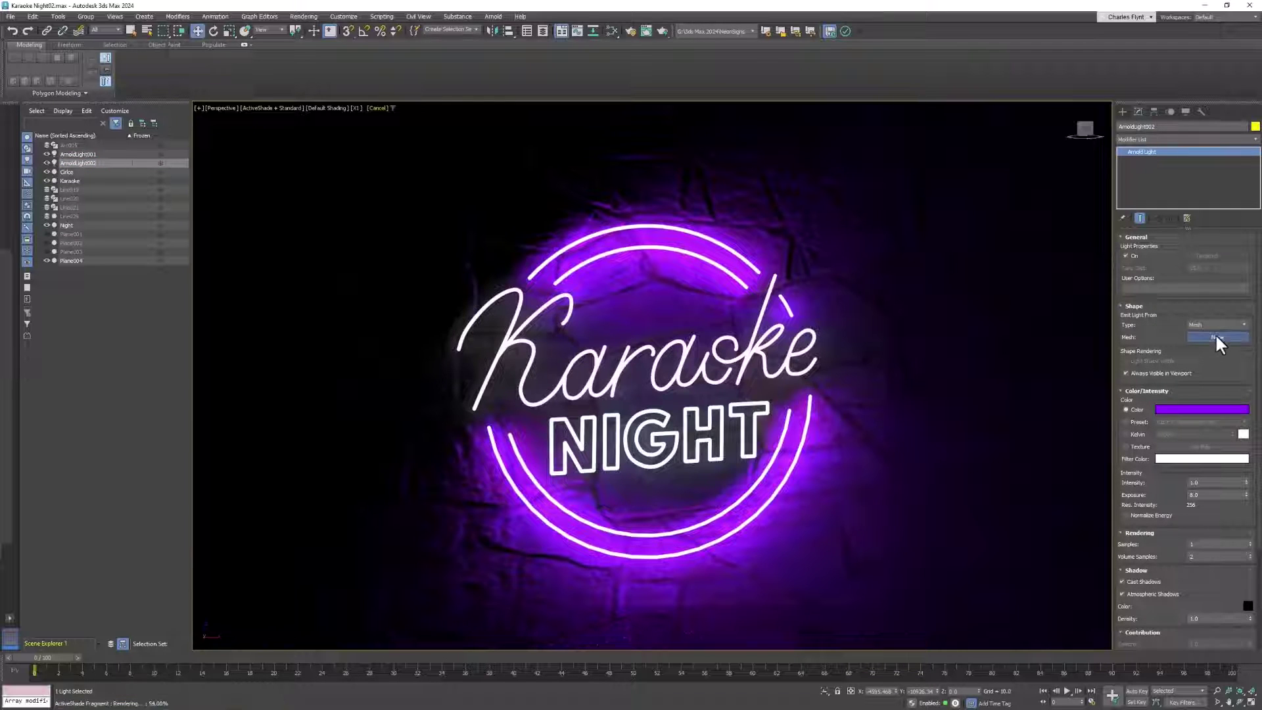
left_click(1216, 336)
left_click(766, 364)
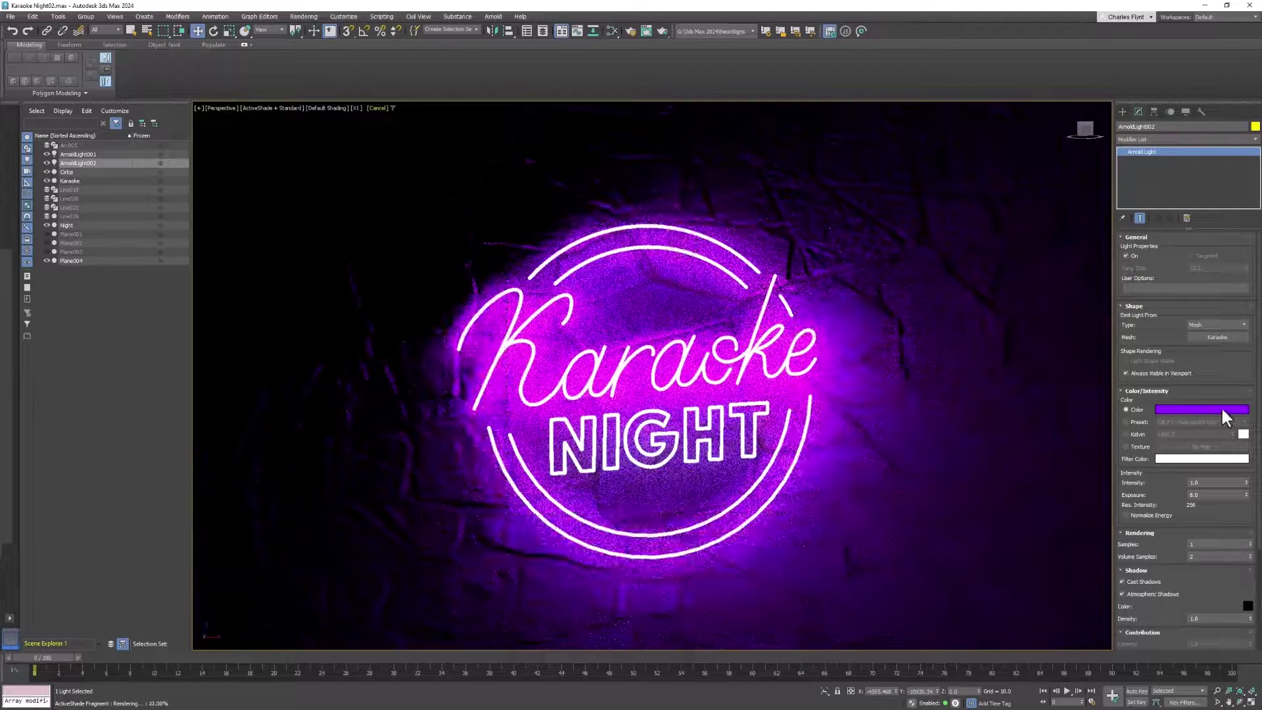
- Colour the light magenta and lower its exposure to about 7.1
left_click(1221, 407)
left_click_drag(1023, 314, 1036, 313)
left_click(1171, 387)
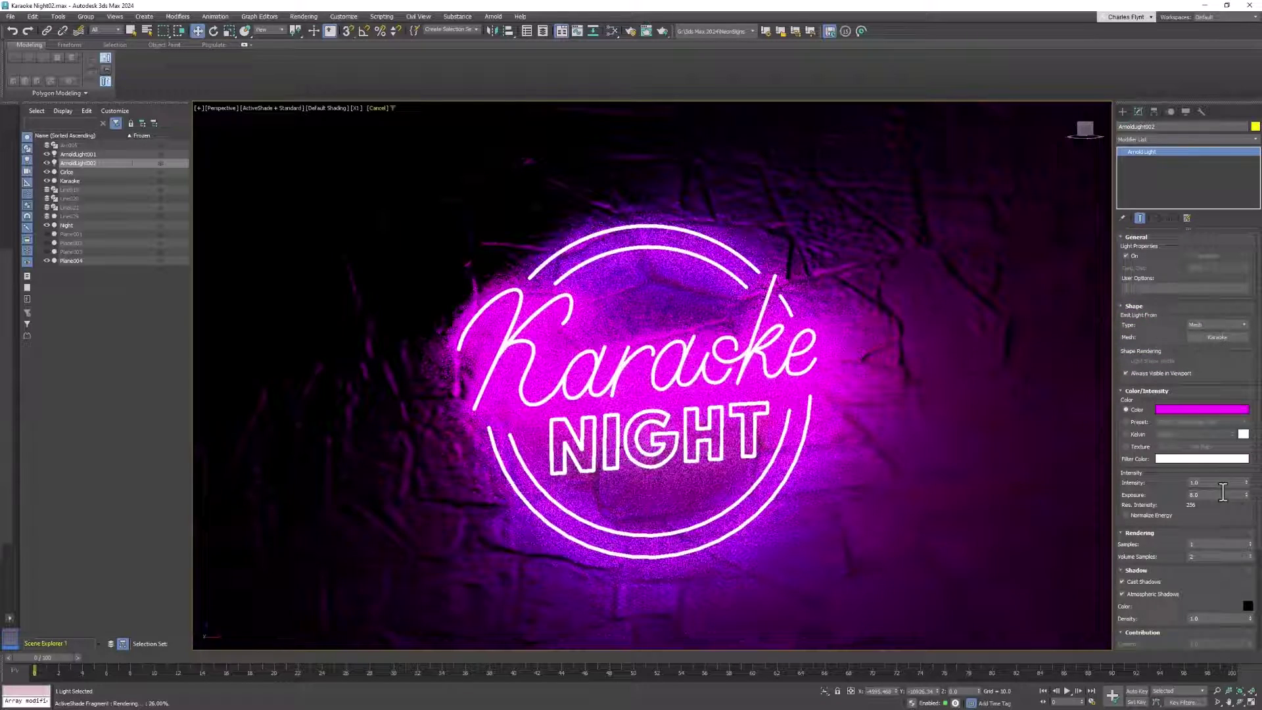
left_click(1247, 493)
left_click_drag(1247, 497, 1251, 519)
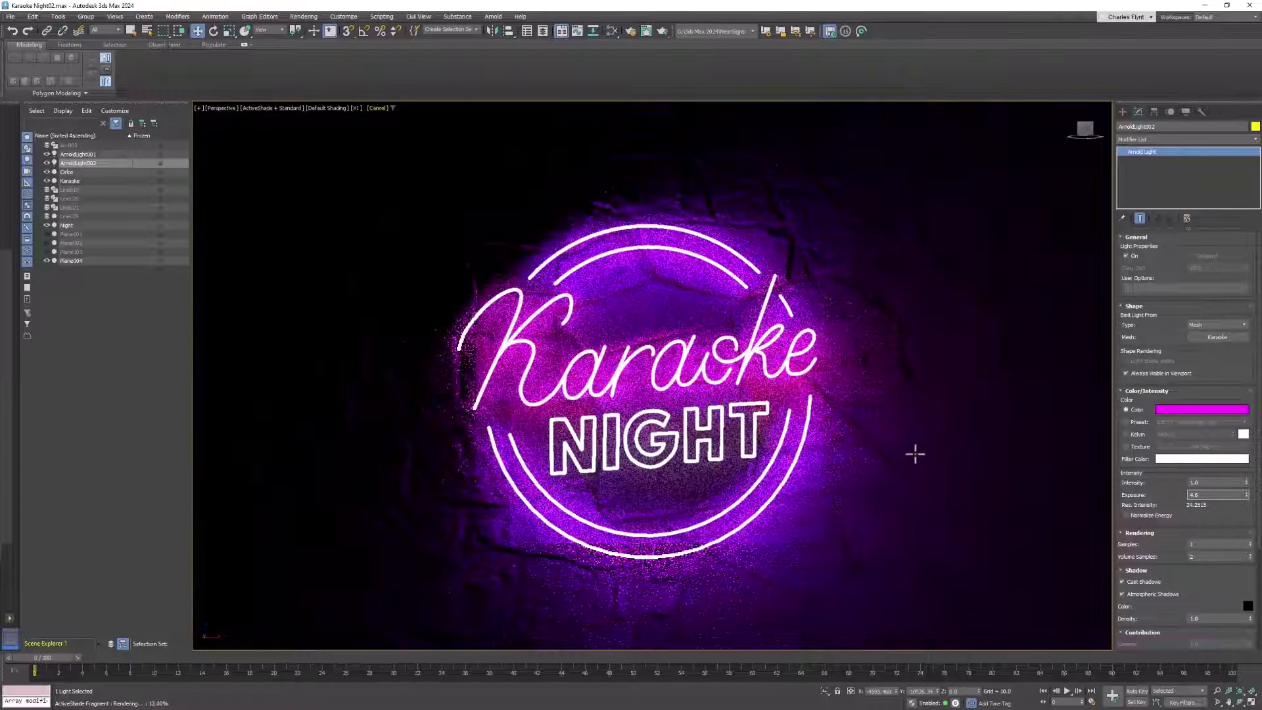
- Place a third Arnold light, ArnoldLight003, and select it
left_click(1122, 111)
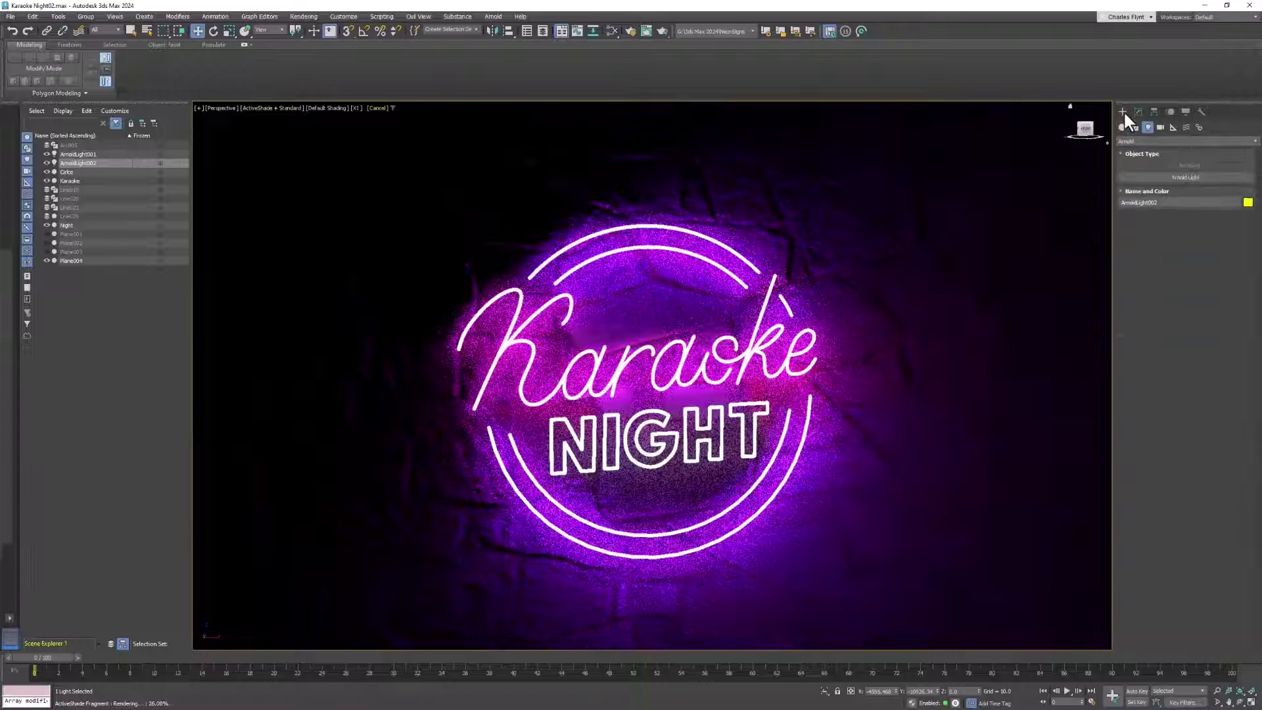
left_click(1179, 175)
left_click(911, 366)
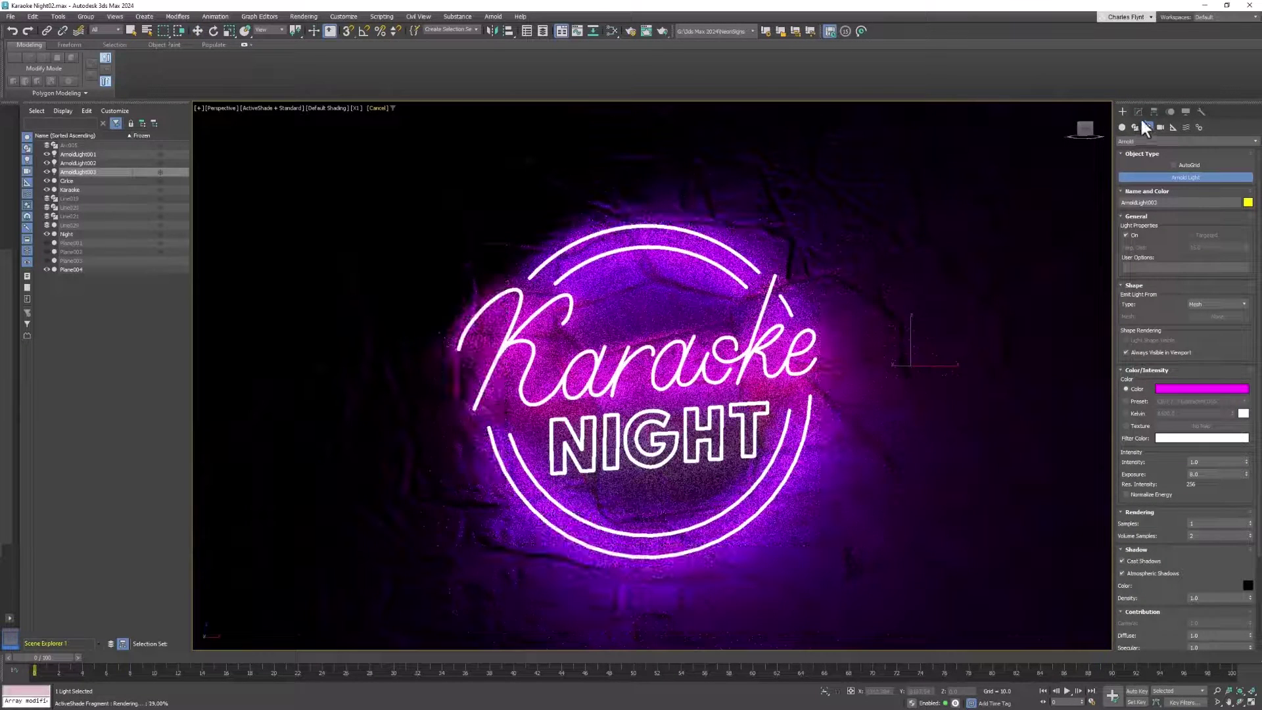
left_click(1139, 111)
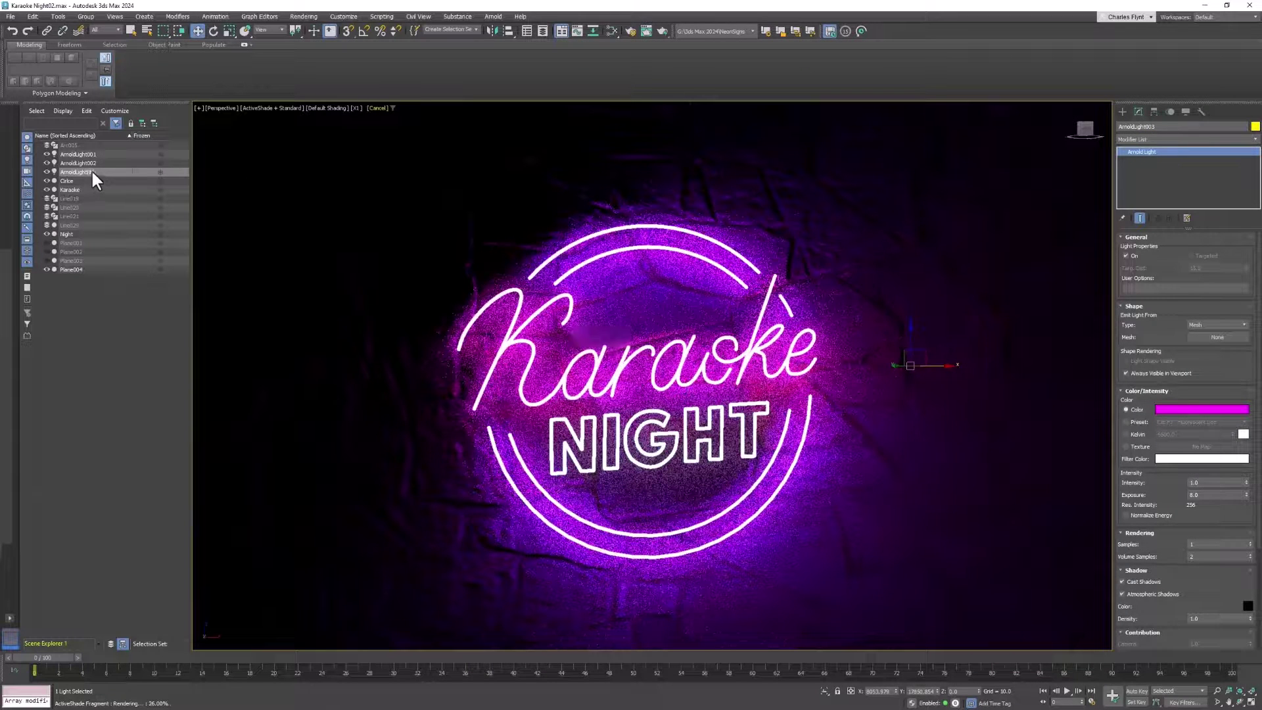
left_click(64, 171)
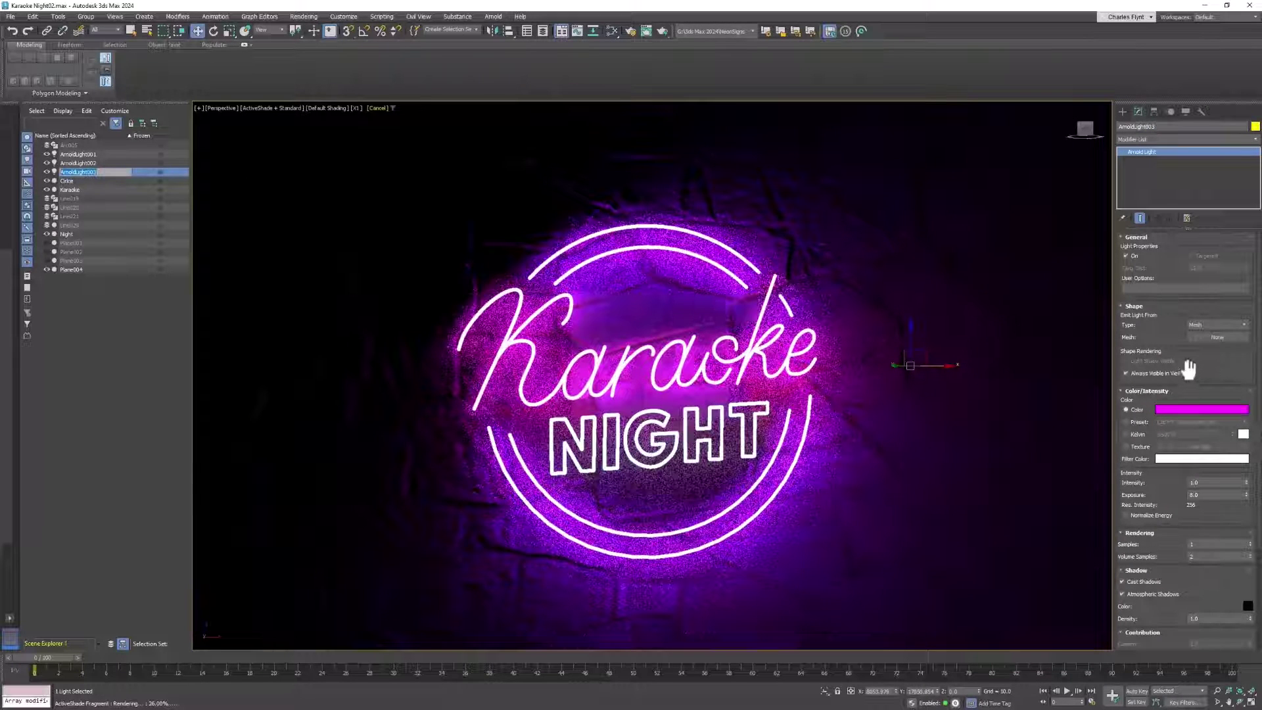
- Make ArnoldLight003 cyan, emitting from the NIGHT text, with exposure about 5.6
left_click(1201, 408)
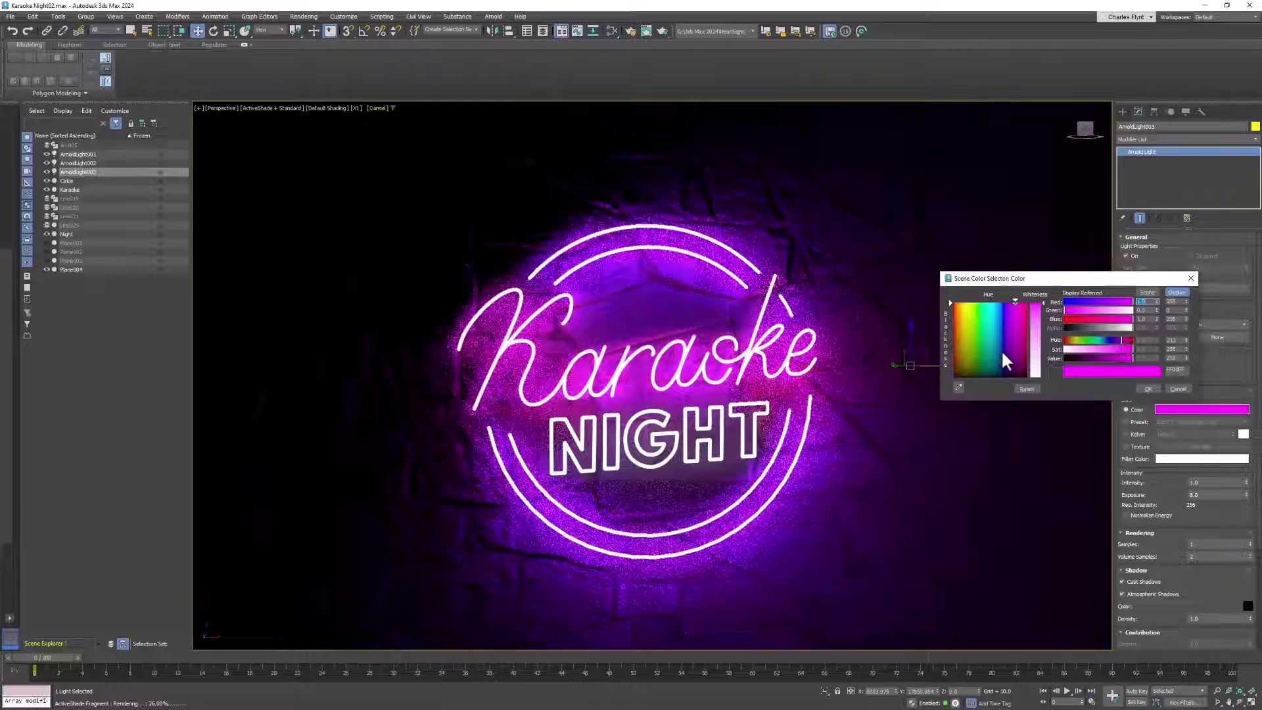
left_click(990, 303)
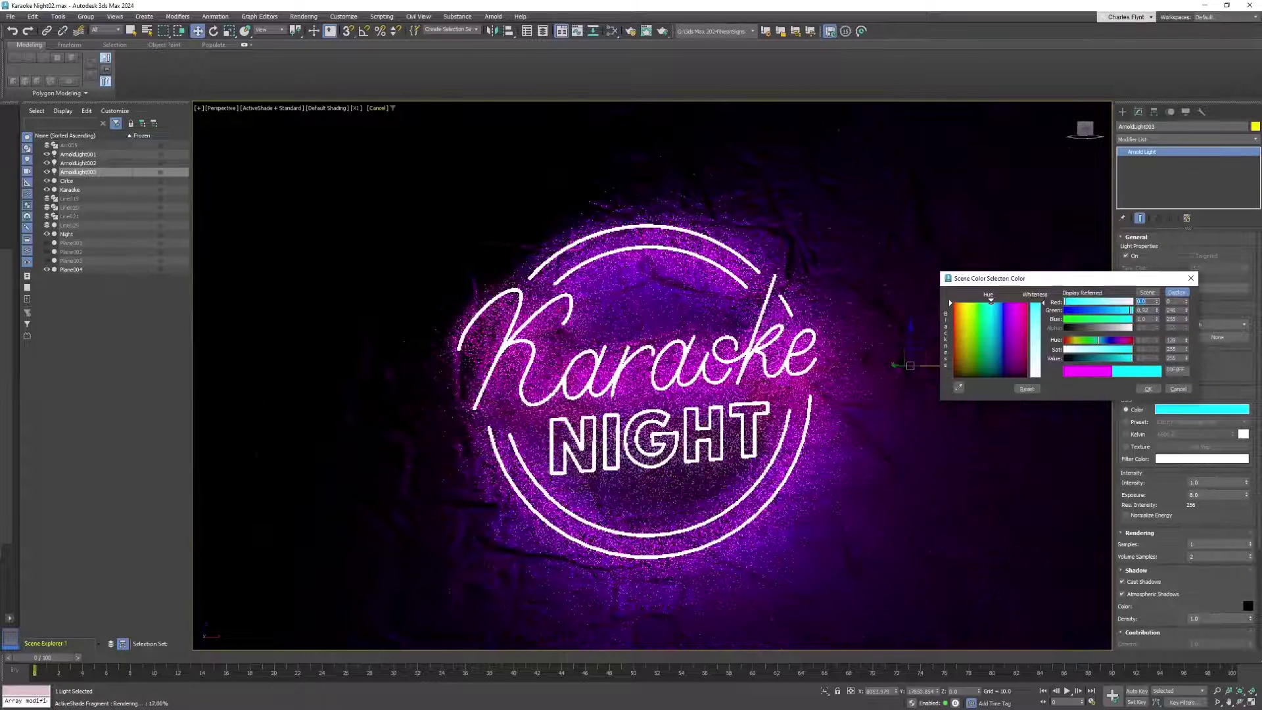
left_click(1147, 389)
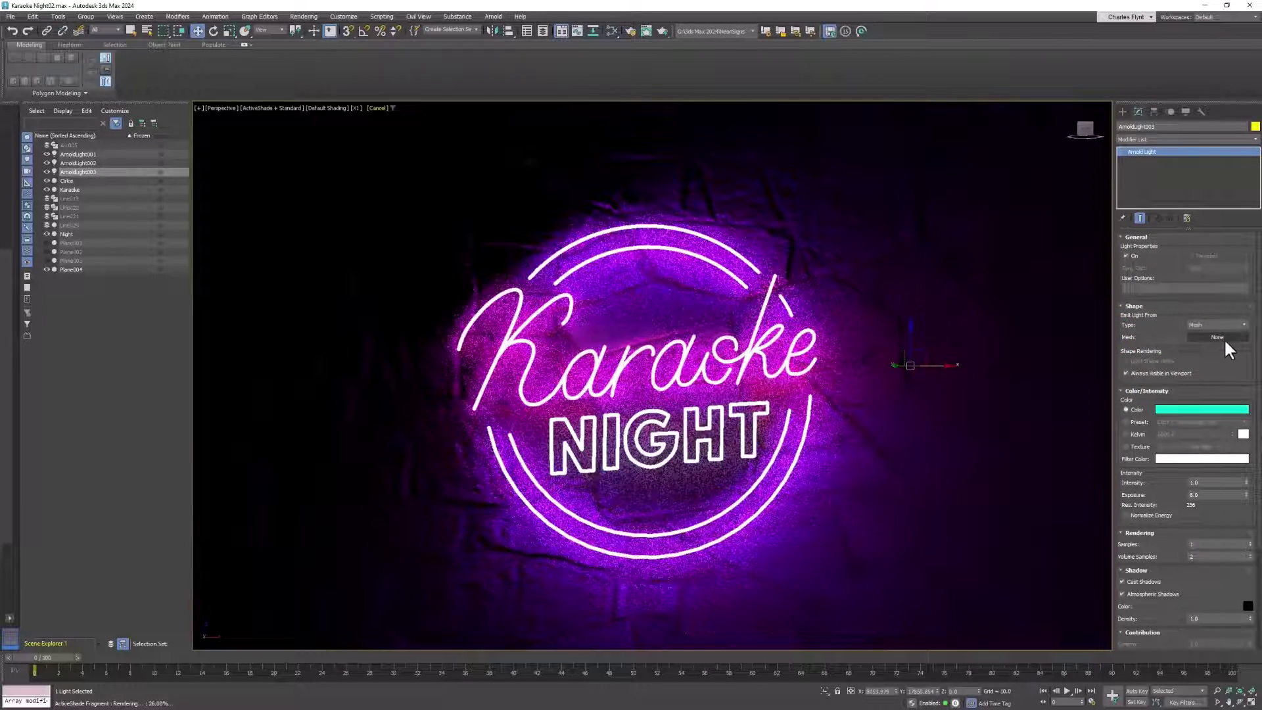
left_click(1217, 336)
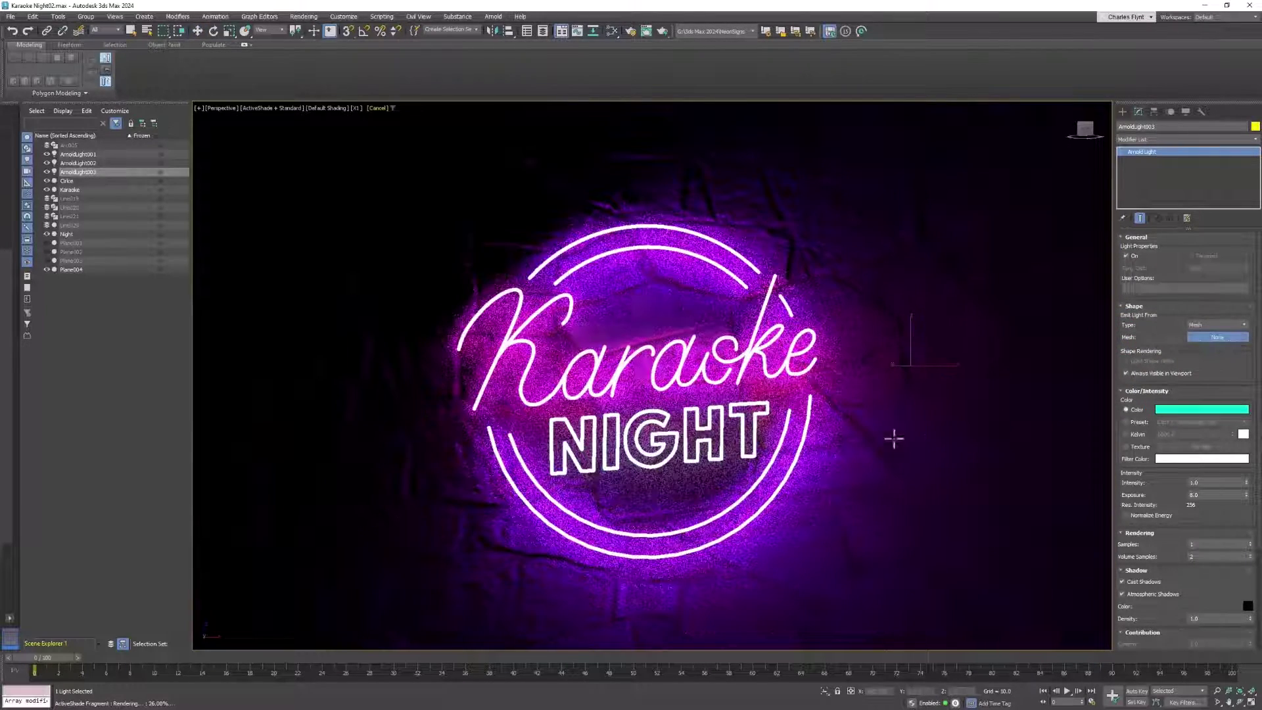
left_click(756, 434)
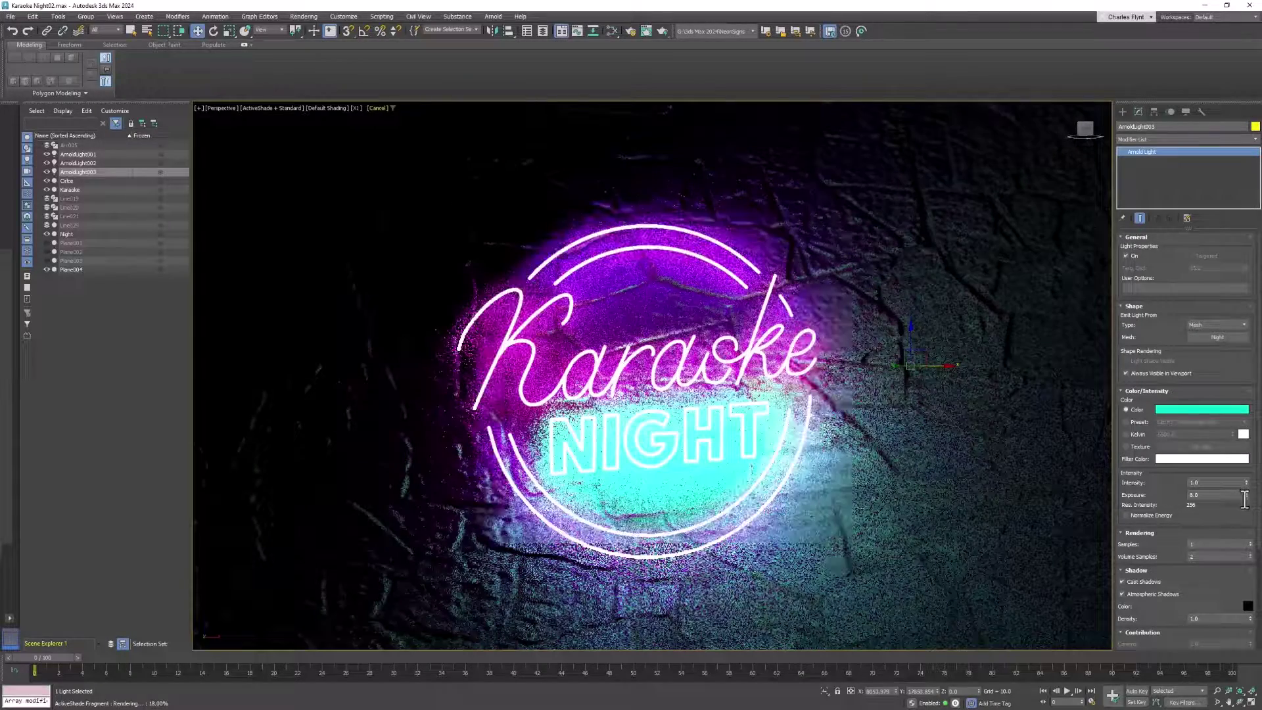
left_click_drag(1246, 495, 1252, 541)
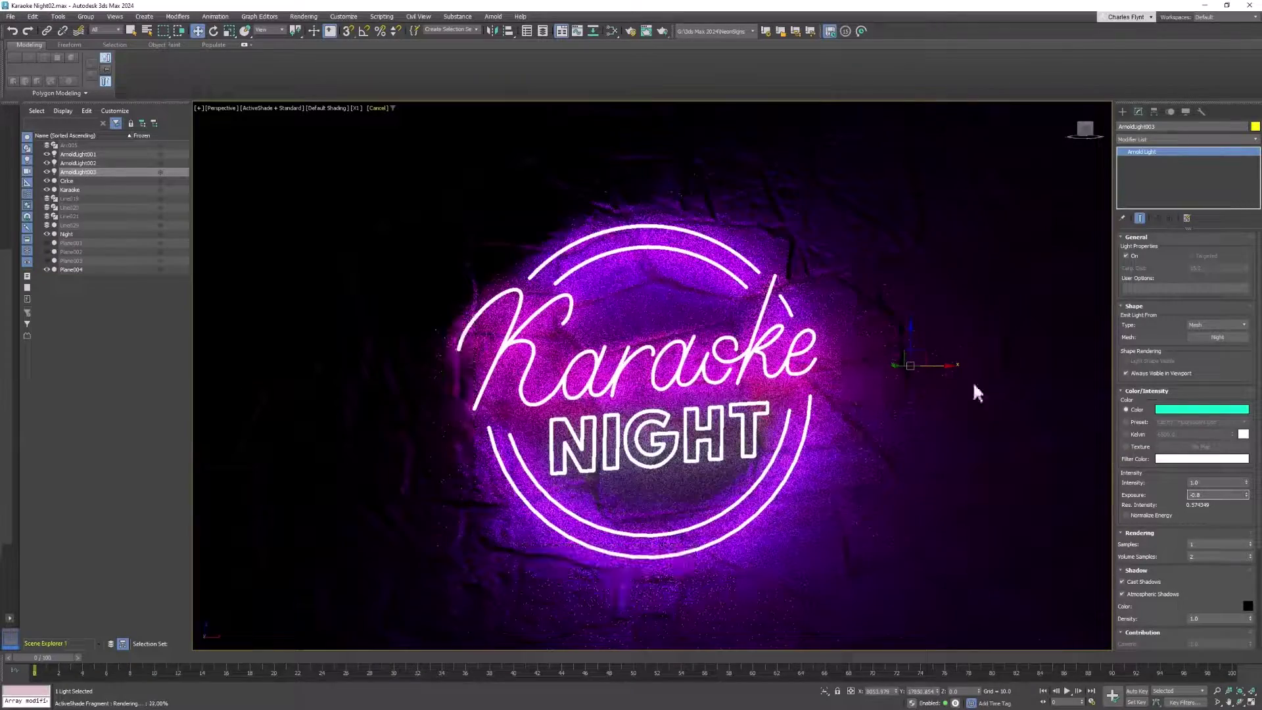
left_click_drag(1247, 494, 26, 451)
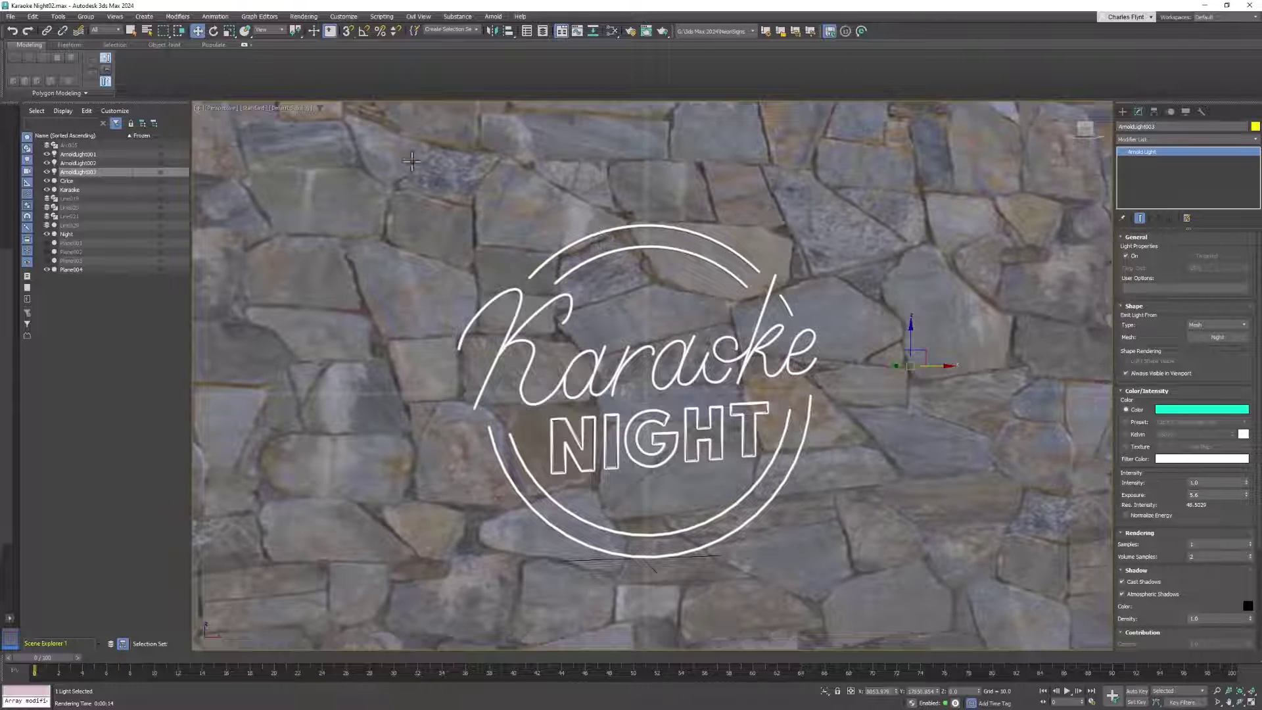
- Open Arnold RenderView and re-render the neon sign scene
left_click(495, 17)
left_click(523, 33)
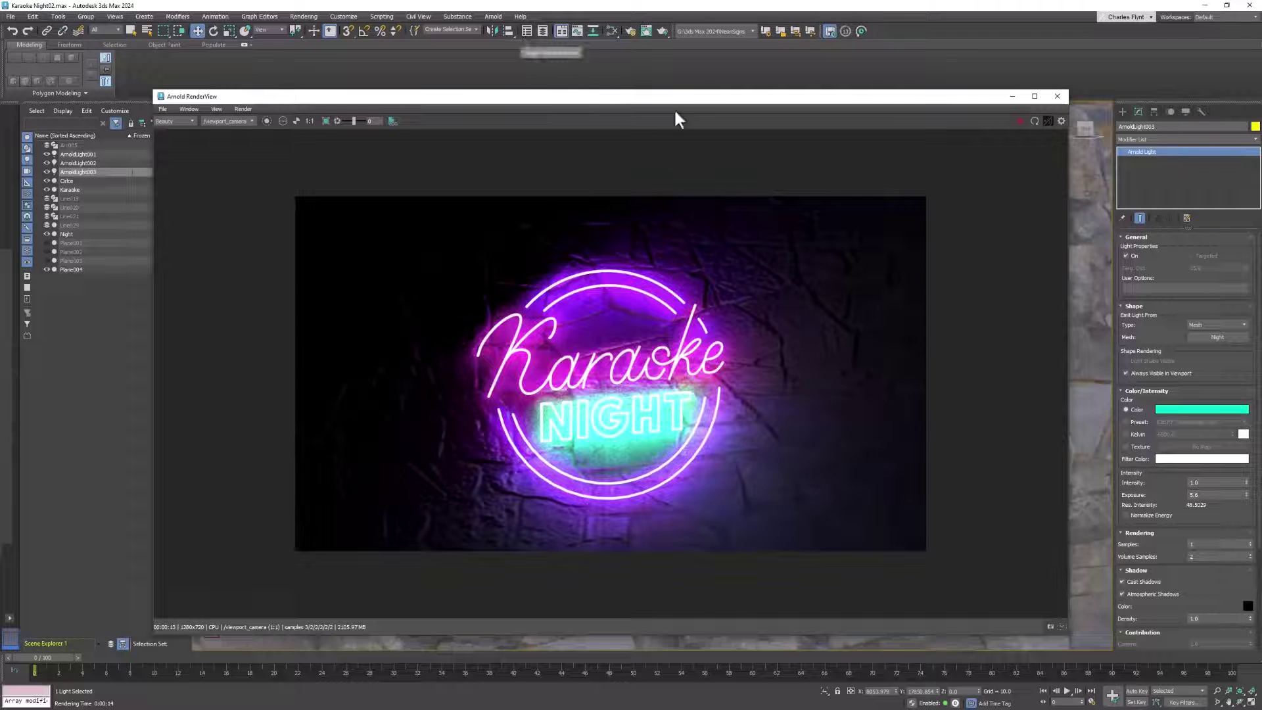
left_click(1020, 121)
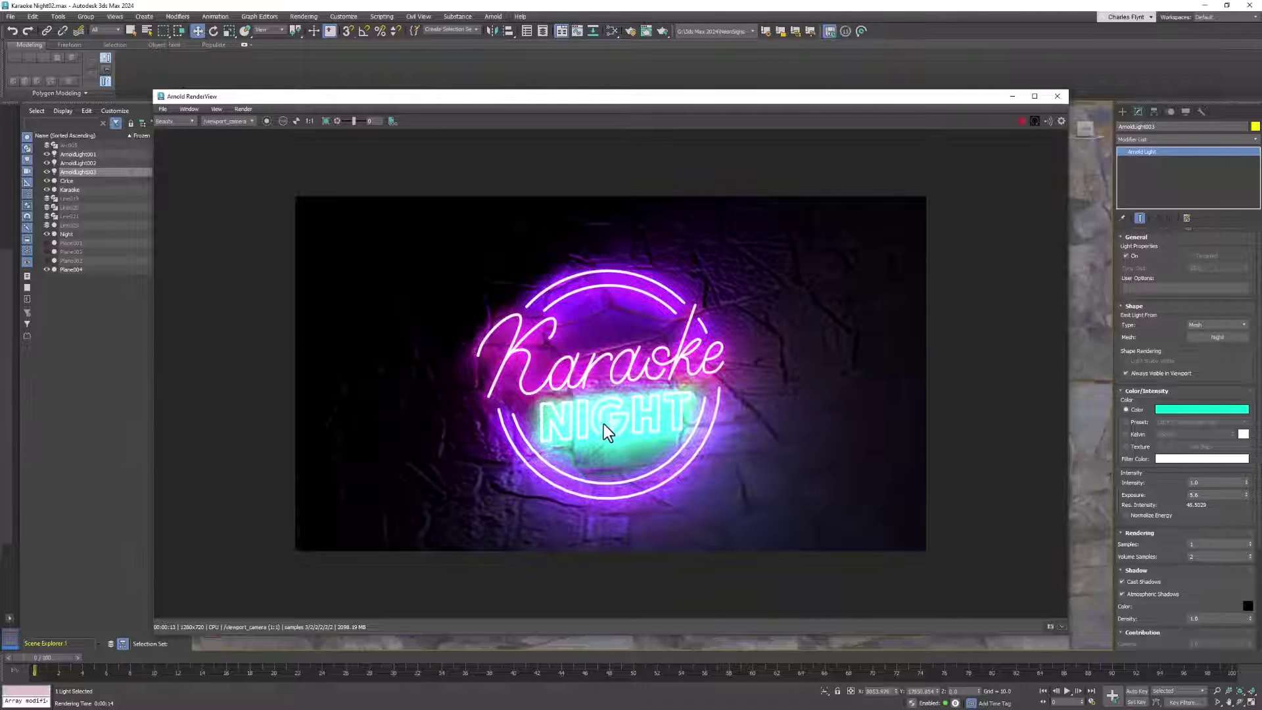
scroll(604, 424, "up", 4)
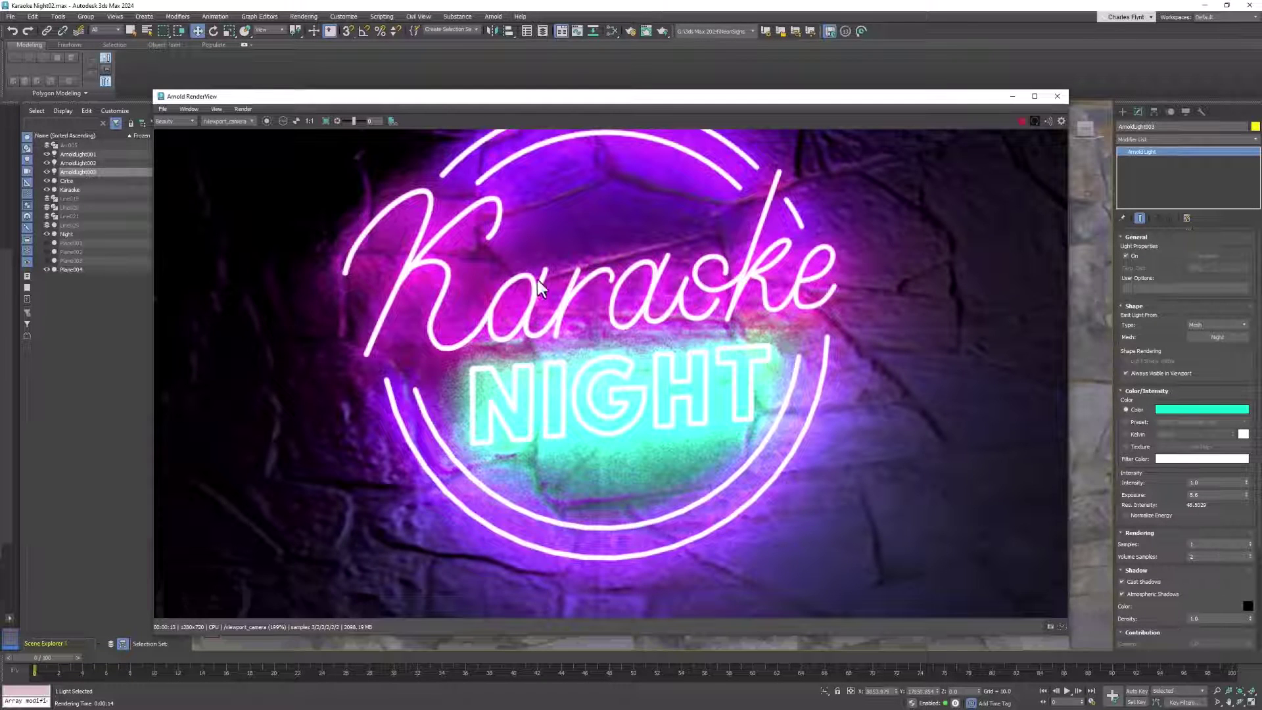
scroll(540, 254, "down", 2)
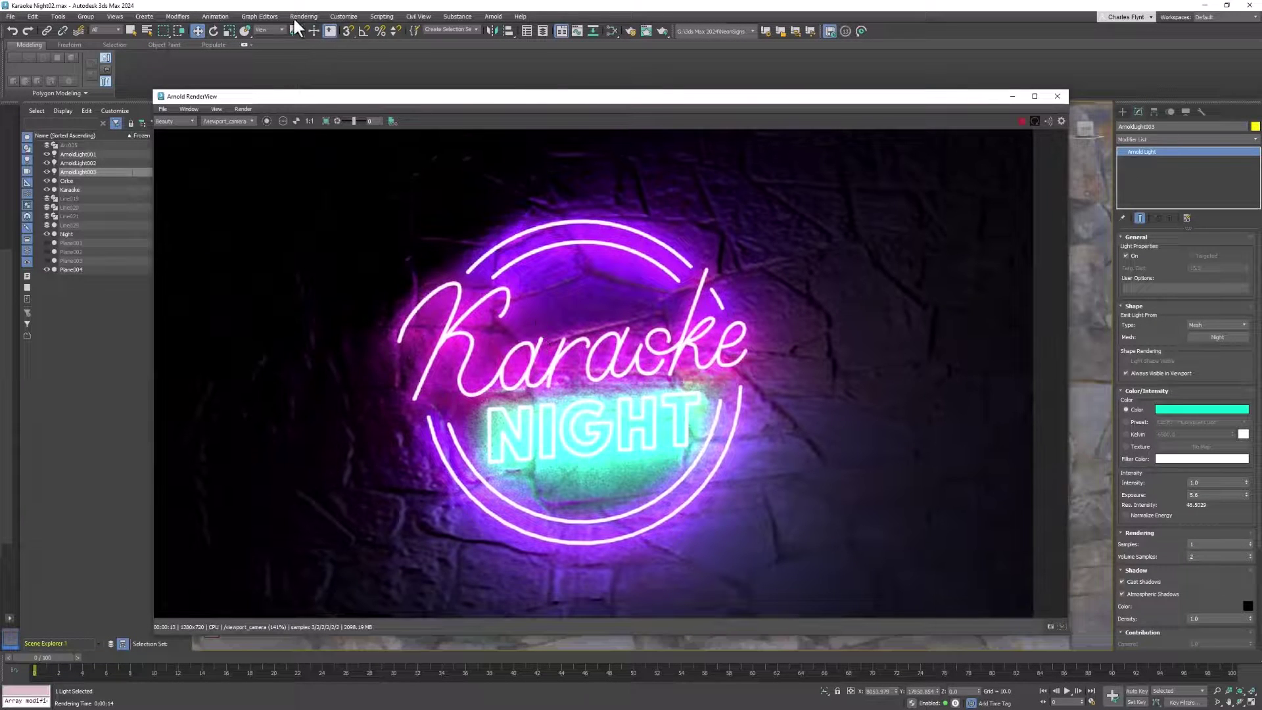
left_click(308, 15)
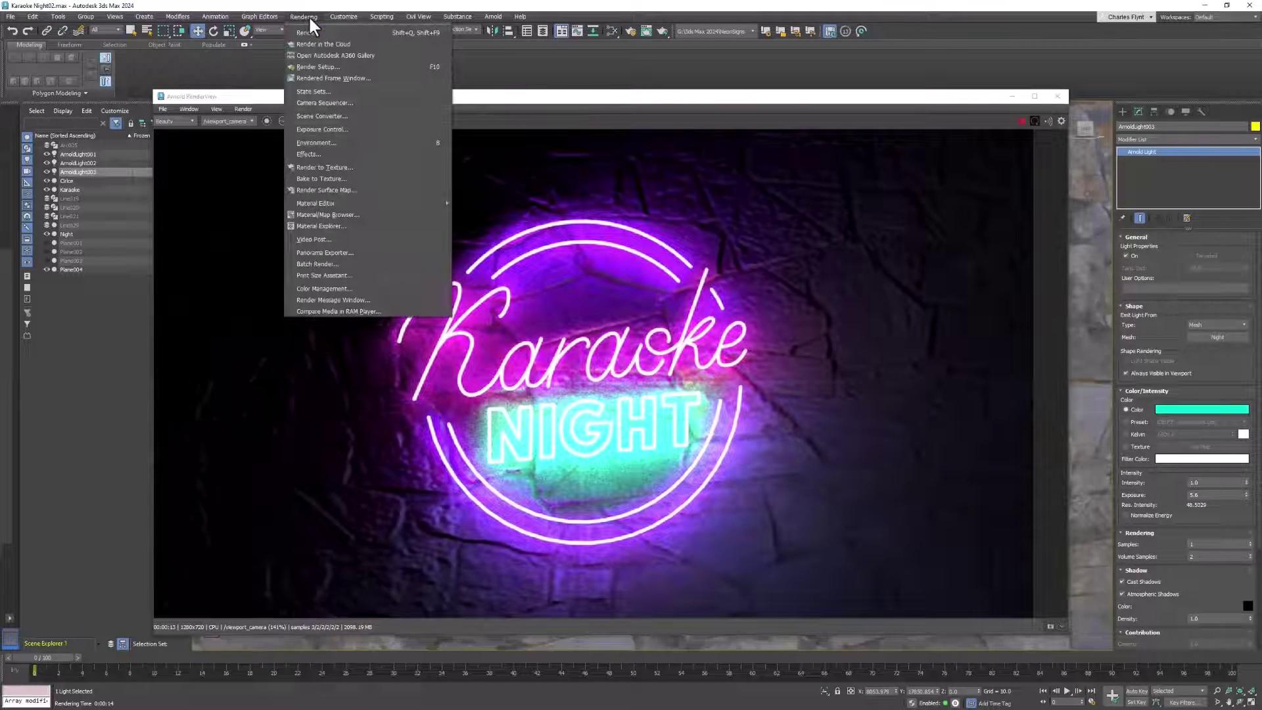
- Open Render Setup and bring up the Arnold Renderer sampling settings
left_click(316, 66)
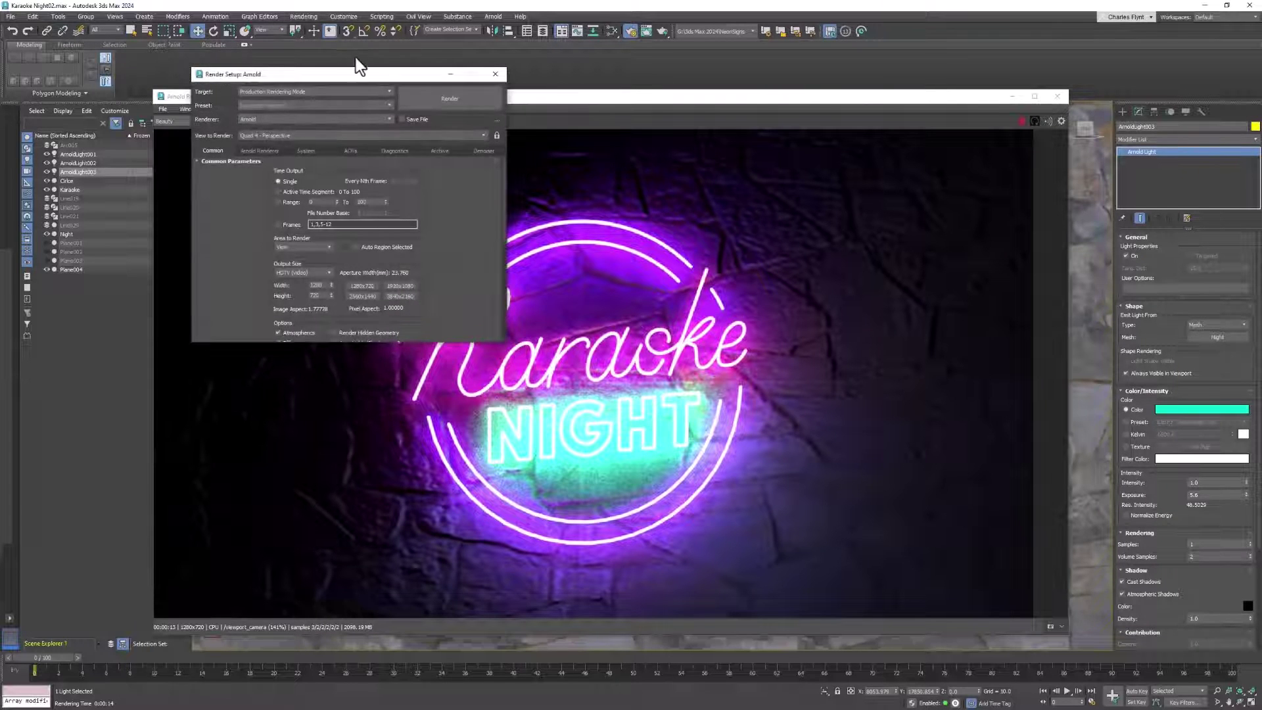
left_click_drag(358, 66, 376, 86)
left_click(279, 171)
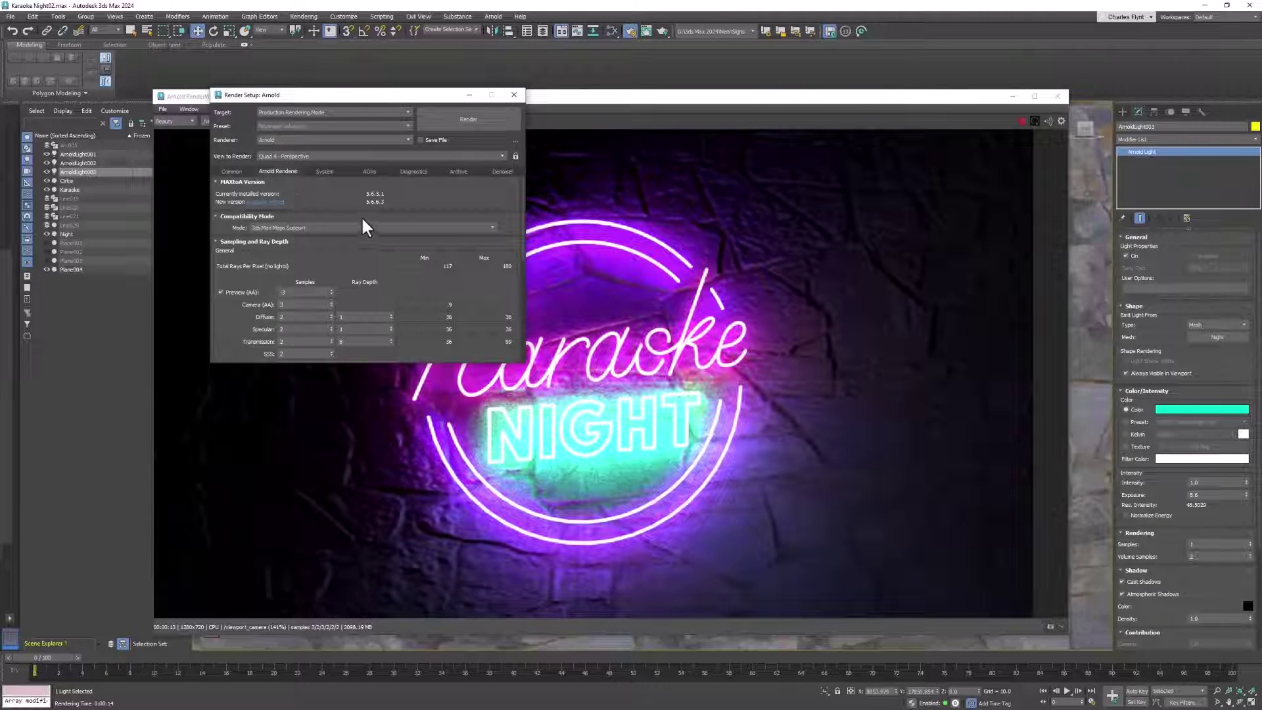
scroll(403, 274, "down", 3)
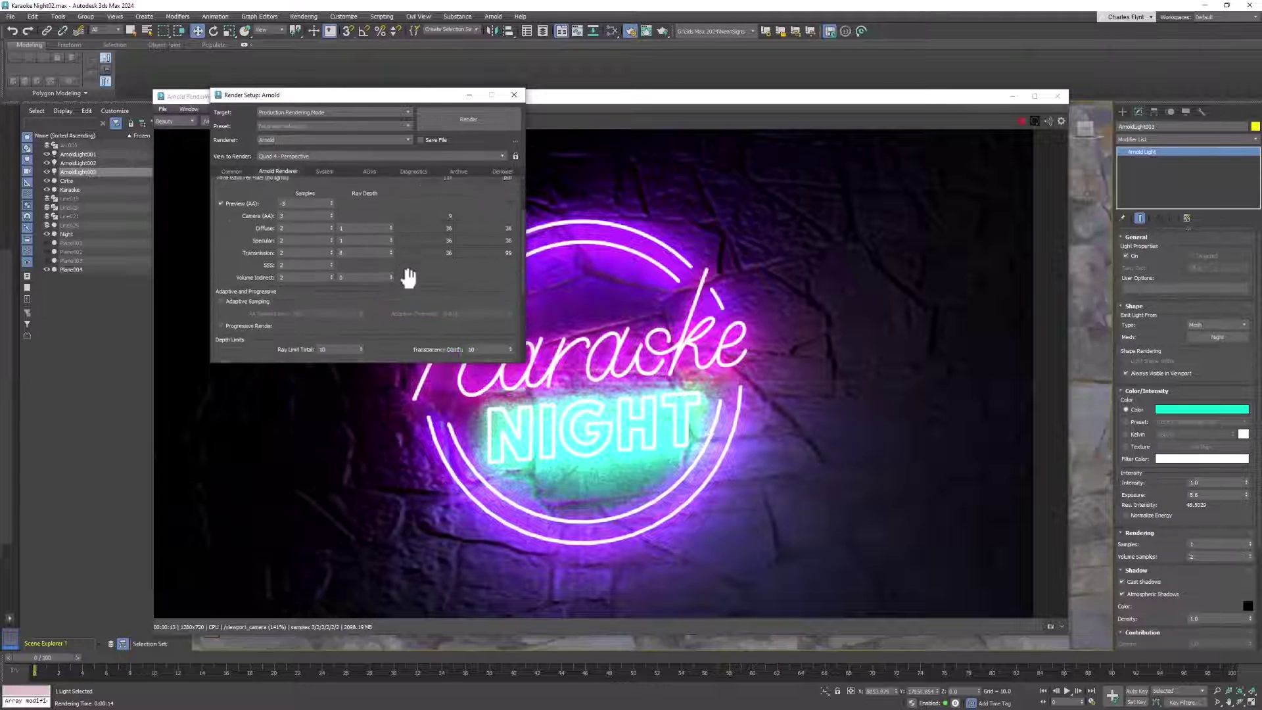
scroll(408, 276, "up", 1)
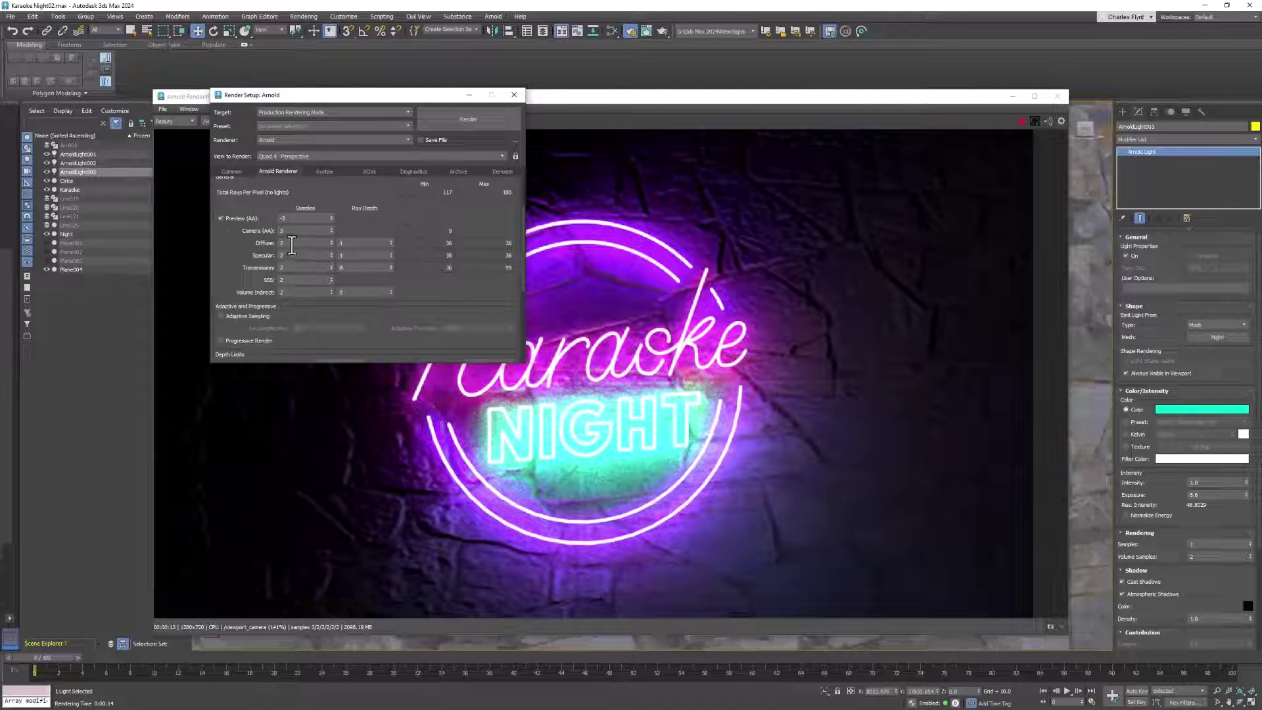
- Set both Diffuse and Transmission samples to 4
double_click(292, 243)
type("4")
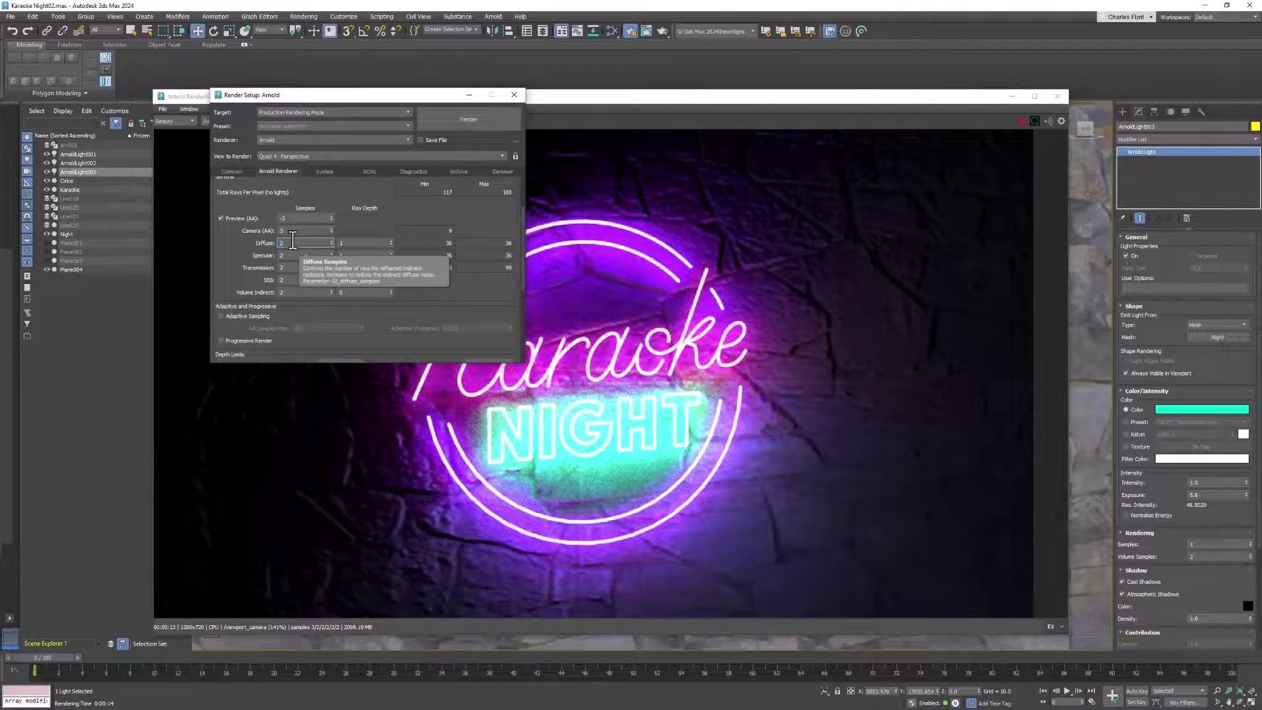
key("Return")
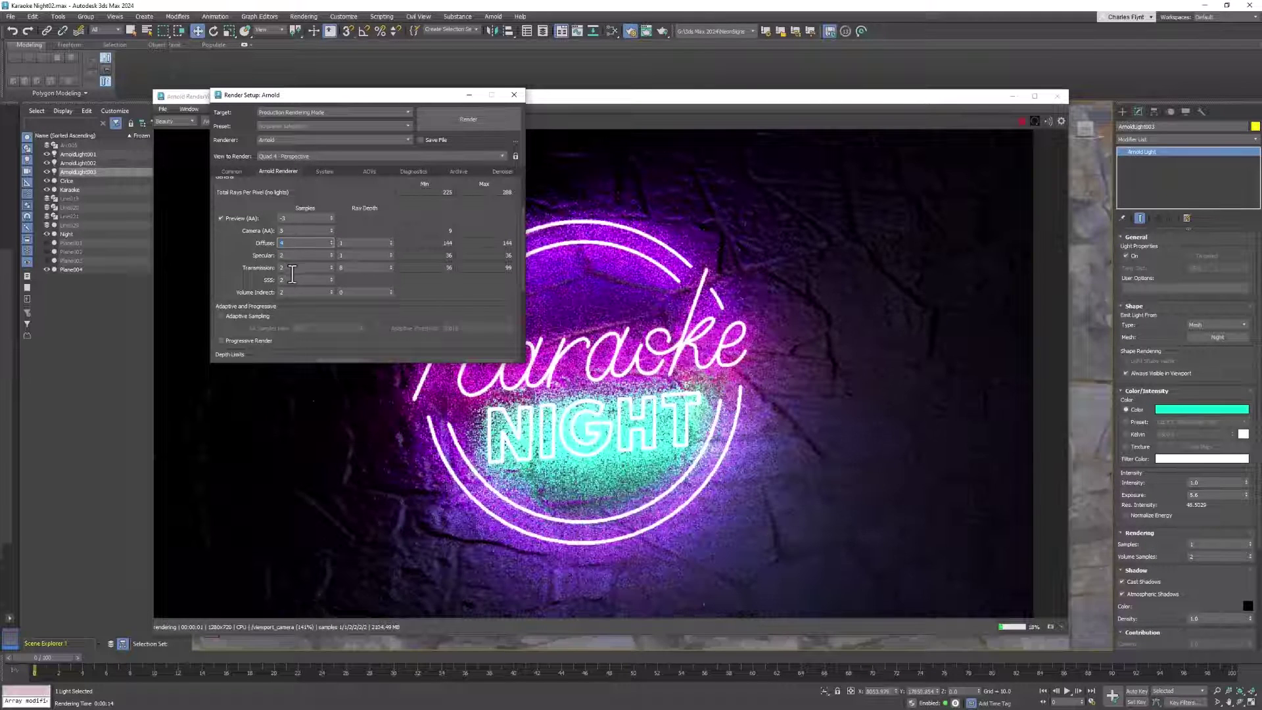
double_click(289, 269)
type("4")
key("Return")
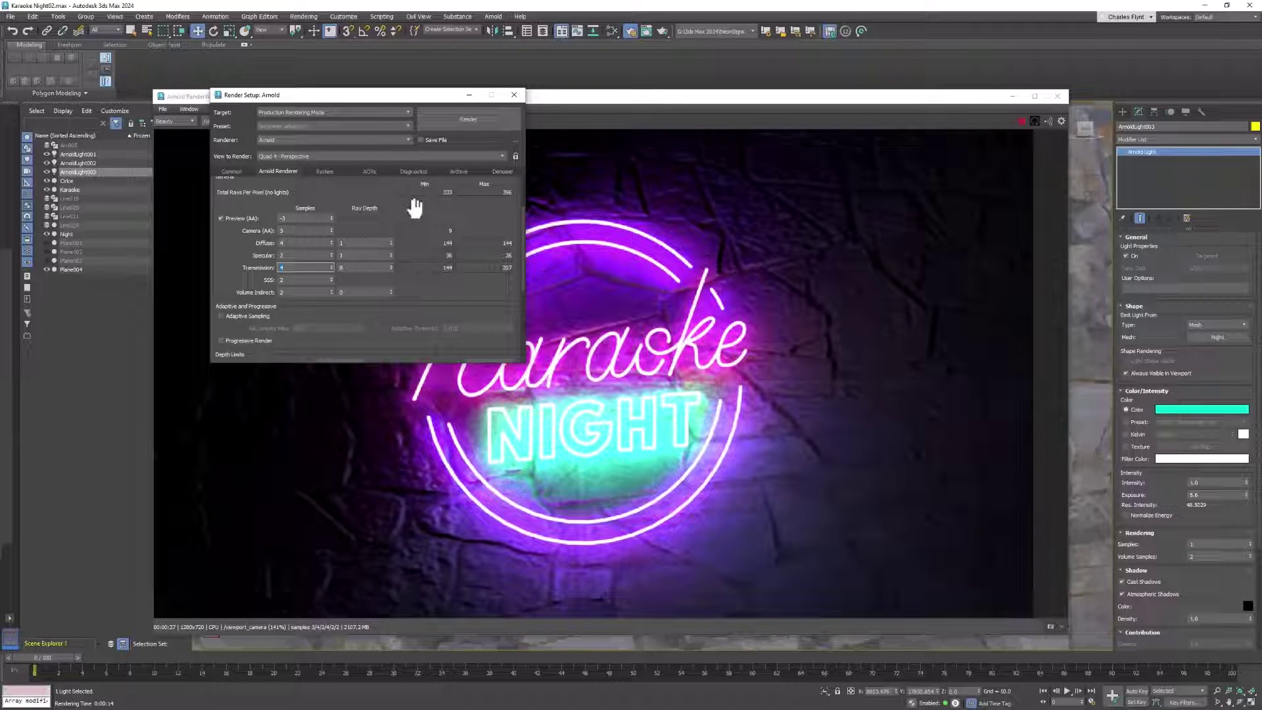
- Raise Camera (AA) samples to 5 and let the cleaner Karaoke Night render finish
left_click_drag(438, 97, 353, 172)
scroll(595, 251, "up", 5)
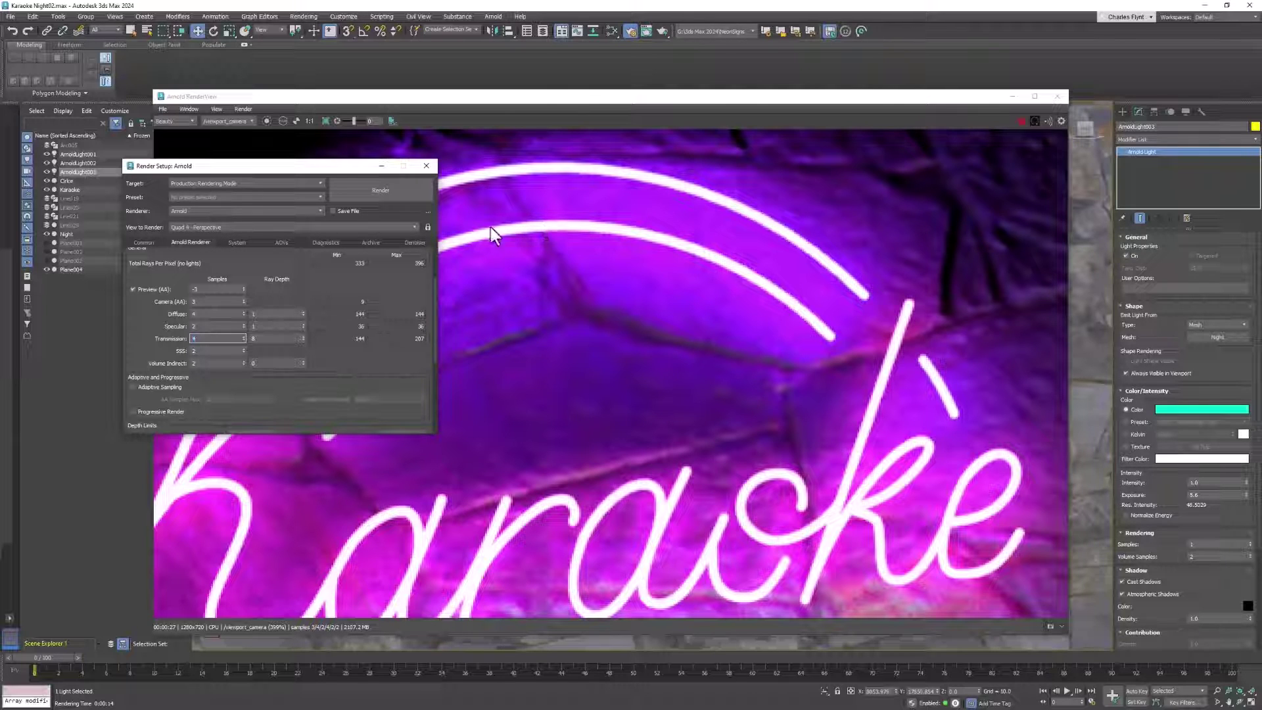
left_click(203, 302)
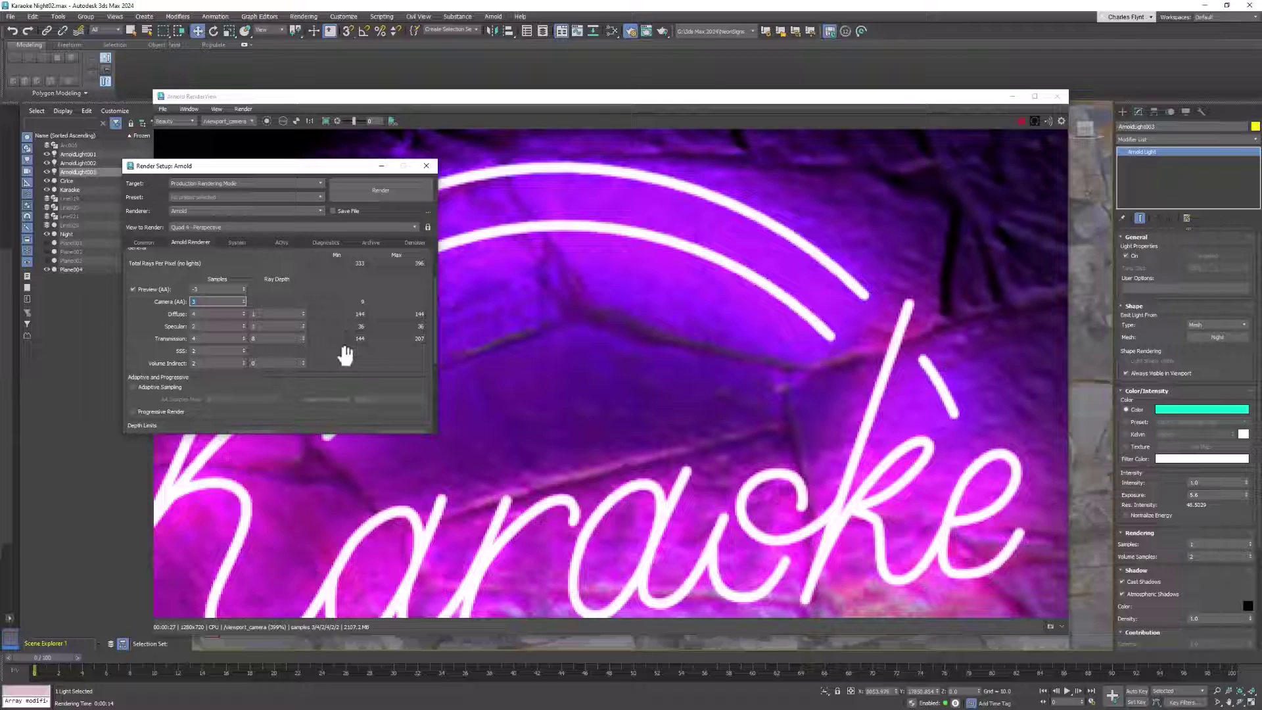
type("5")
key("Return")
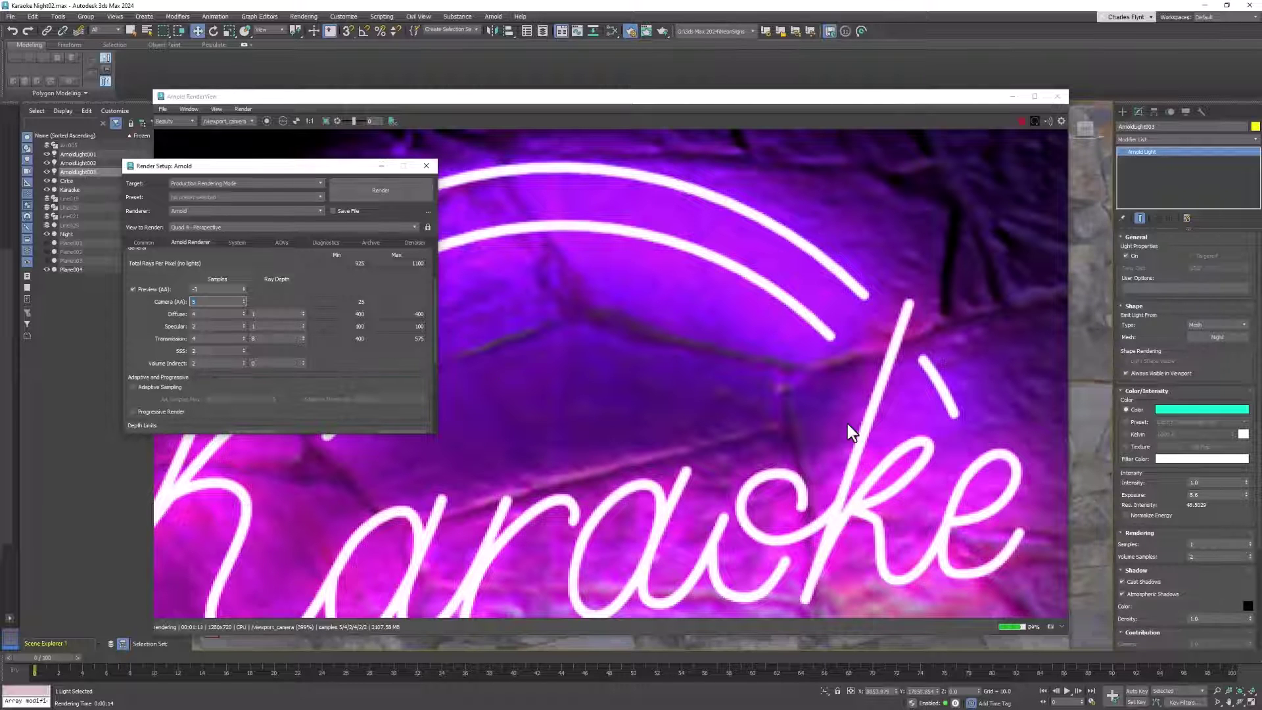
scroll(723, 345, "down", 1)
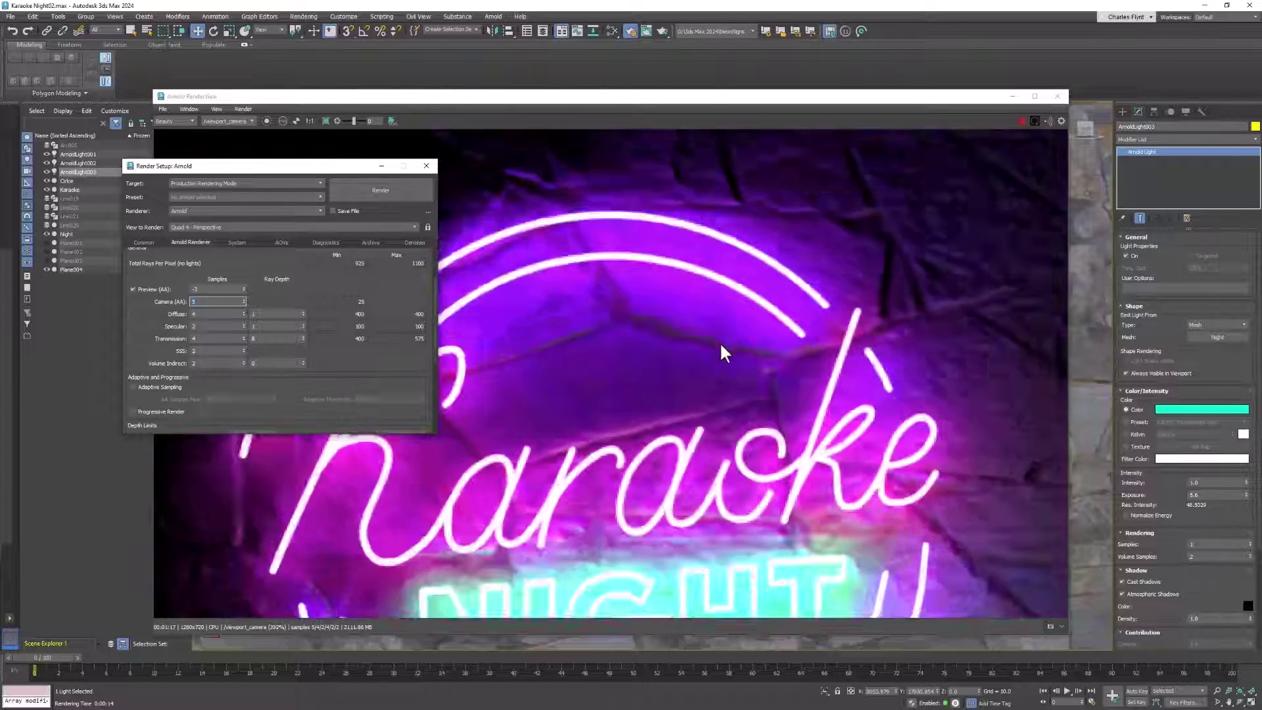
scroll(722, 380, "down", 4)
left_click(654, 326)
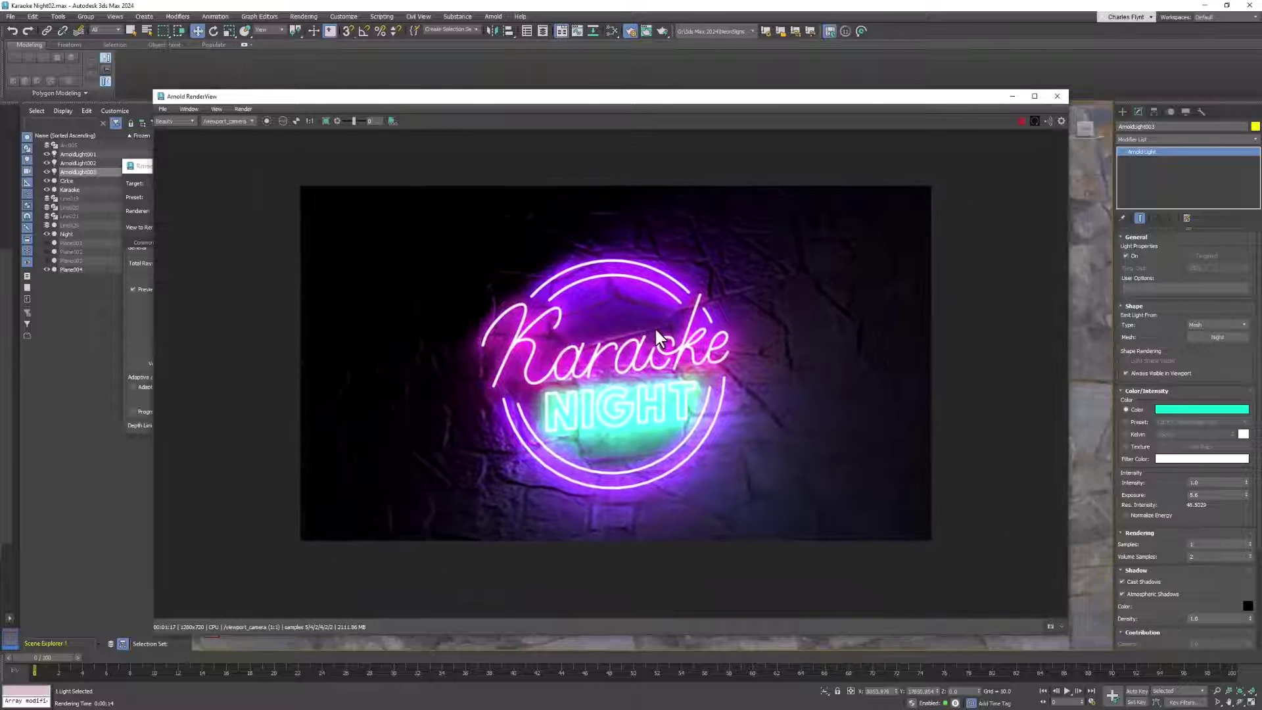
scroll(655, 326, "up", 2)
left_click(165, 109)
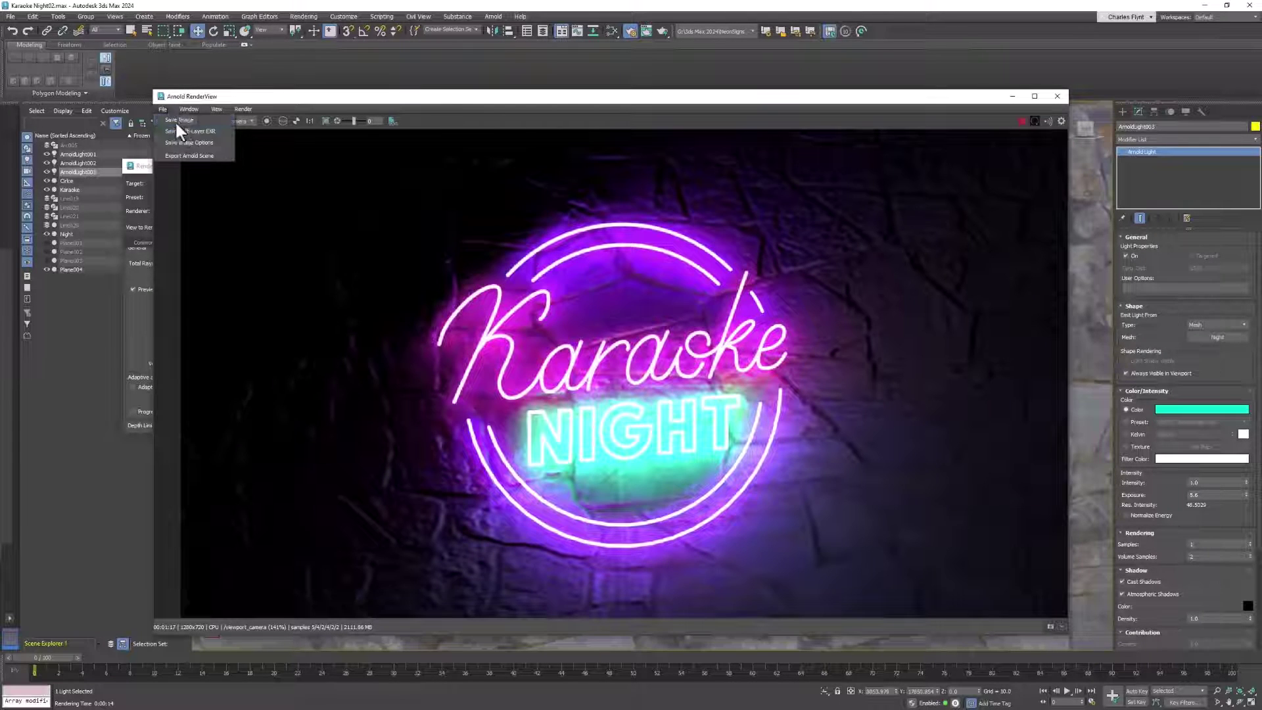
left_click(555, 105)
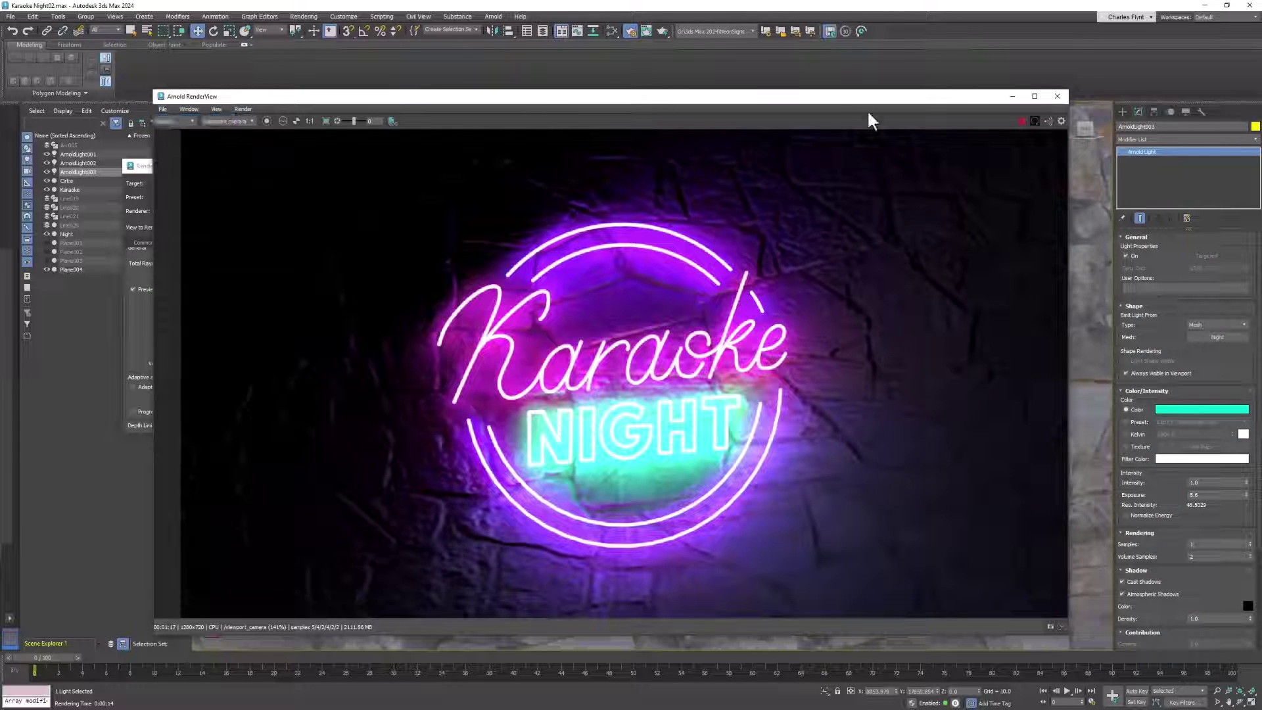